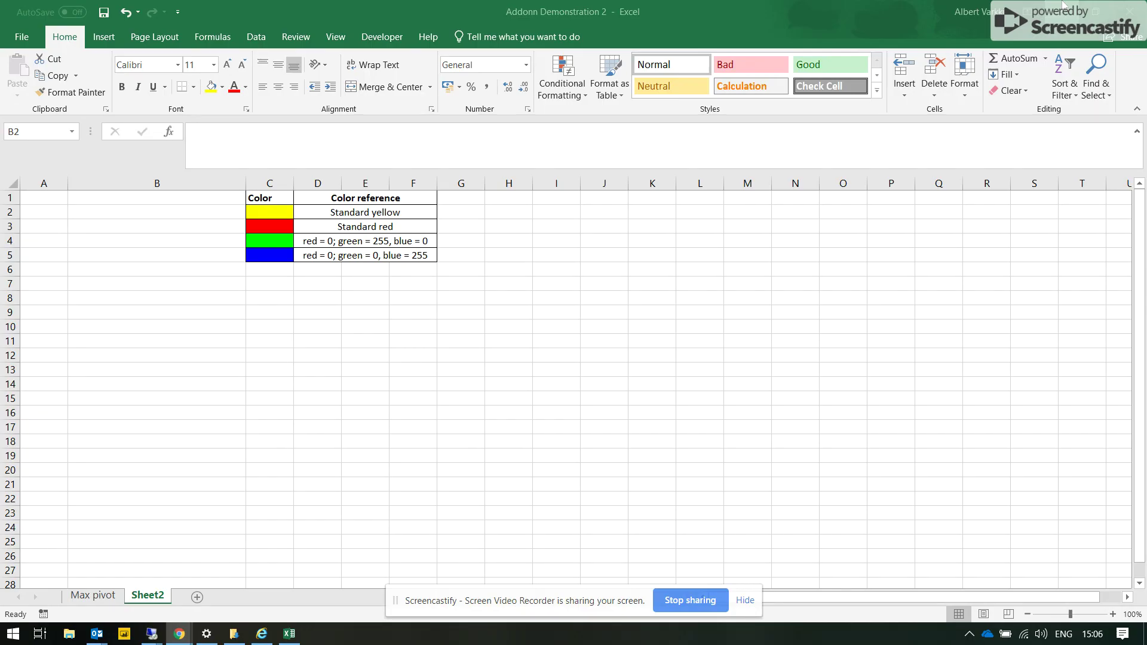
Enter =isyellow(C2) in cell B2
click(240, 213)
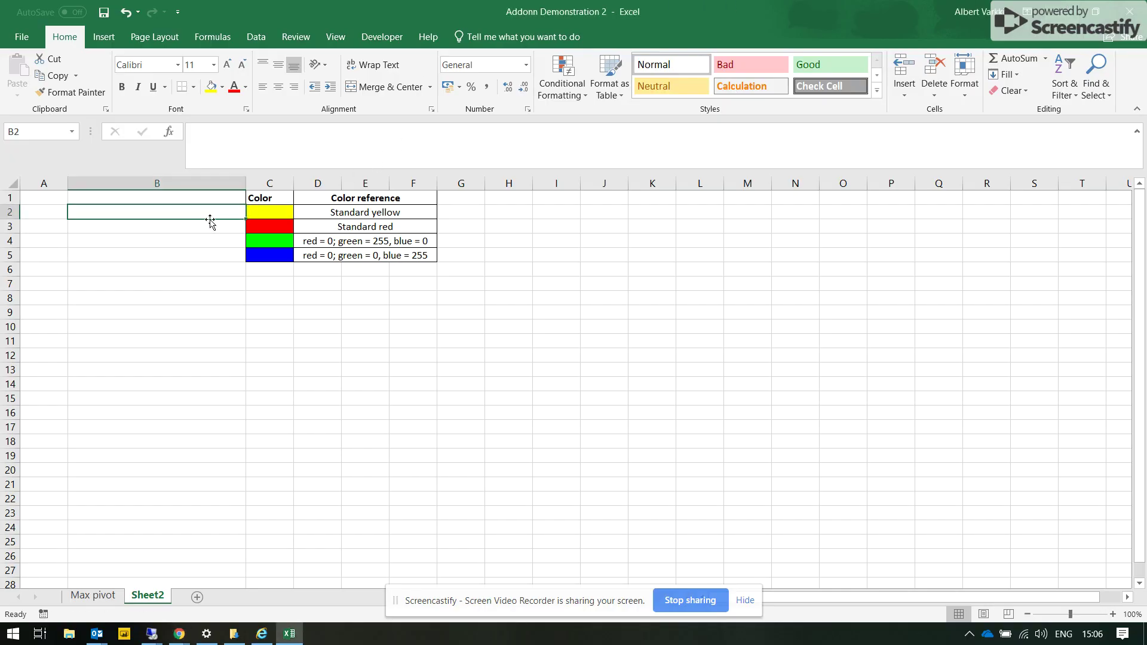
click(250, 209)
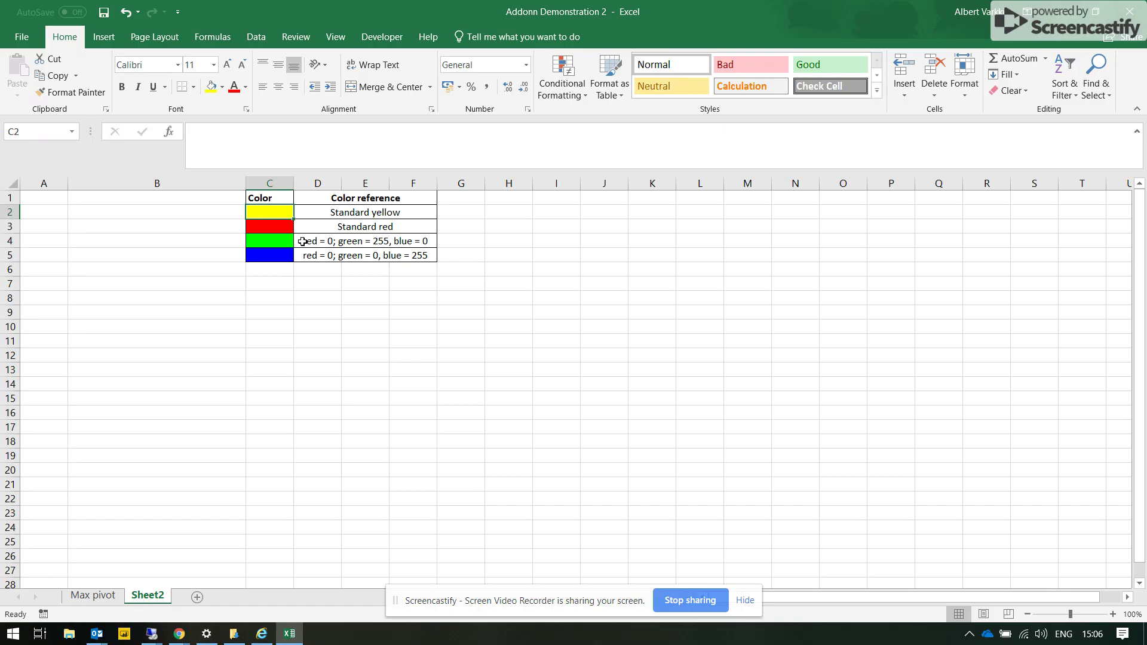
key(Left)
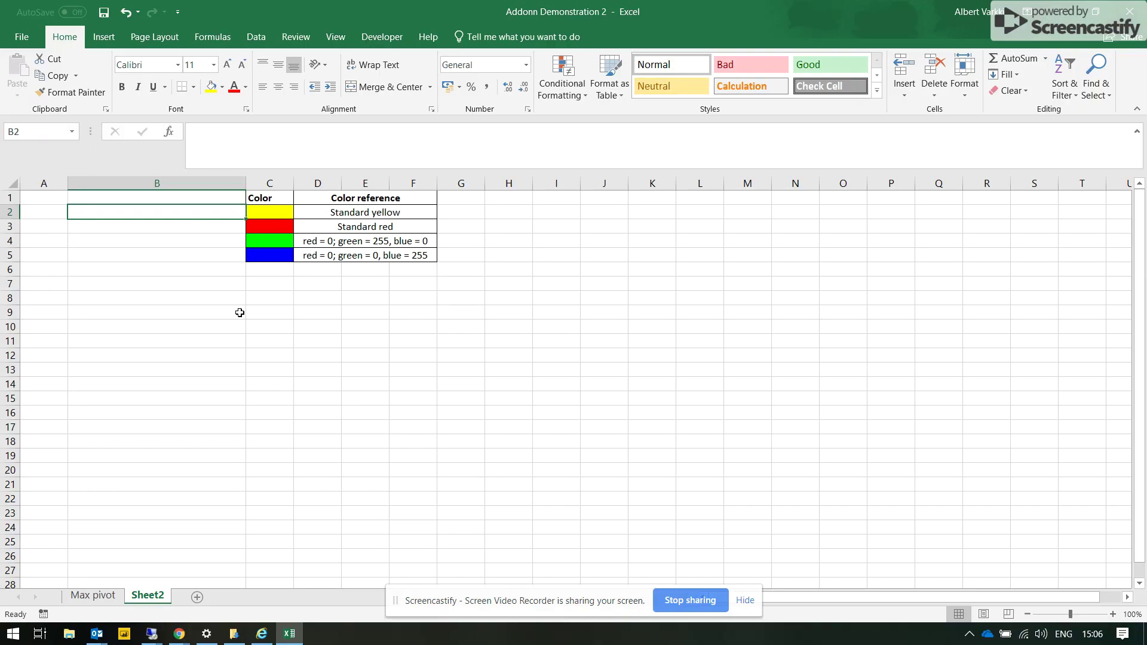
text(=)
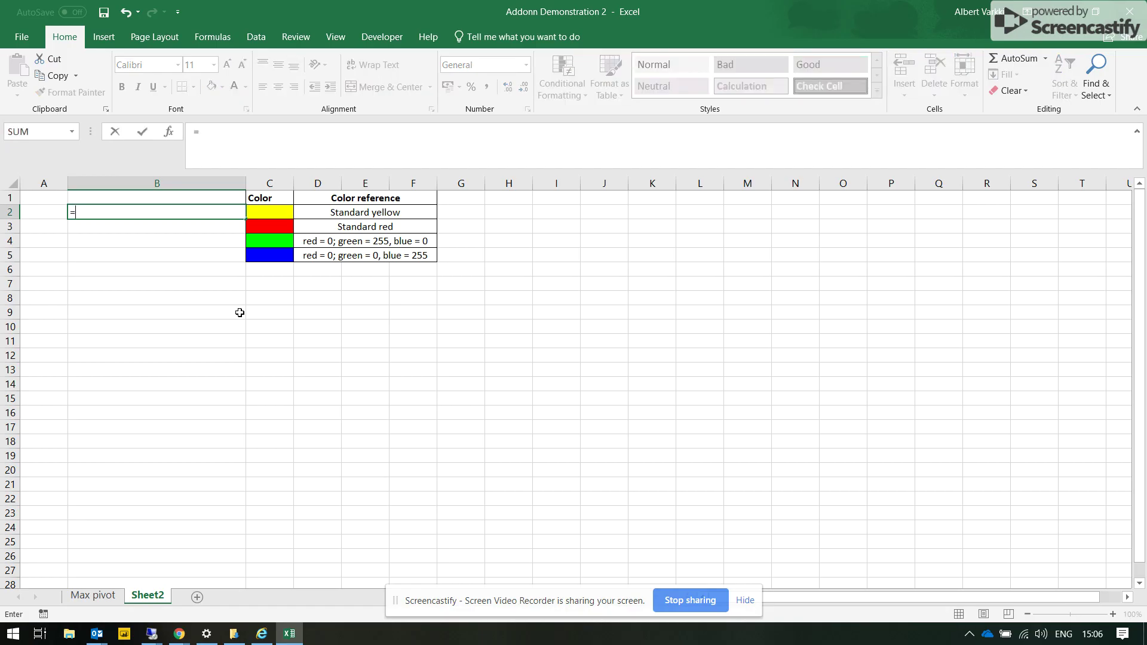
text(i)
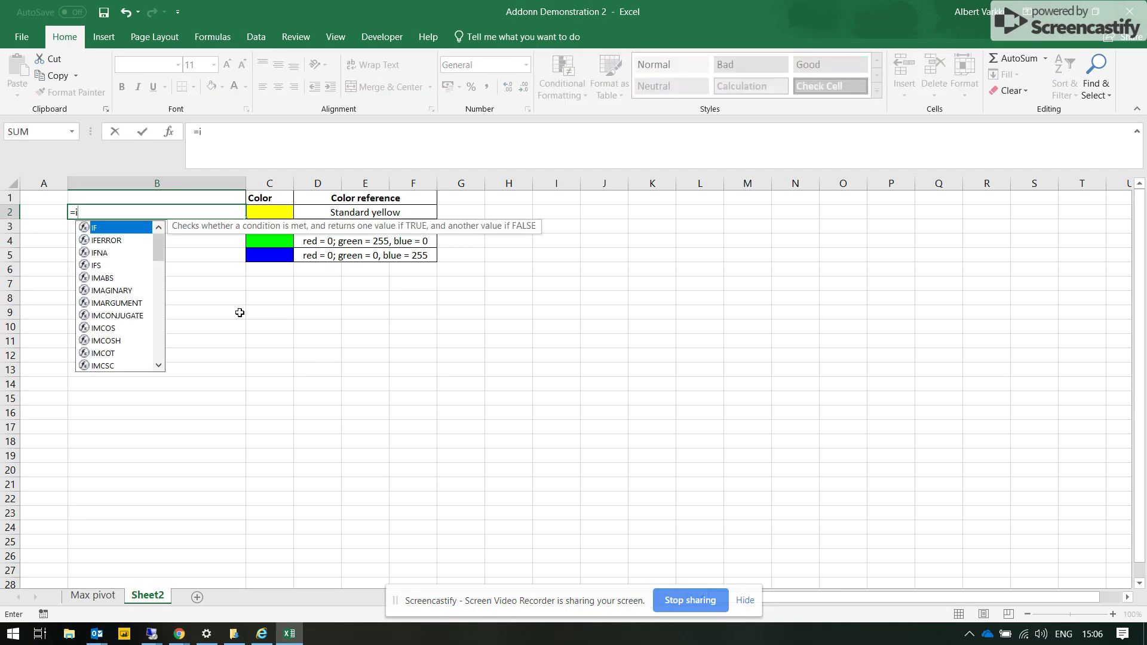
text(sy)
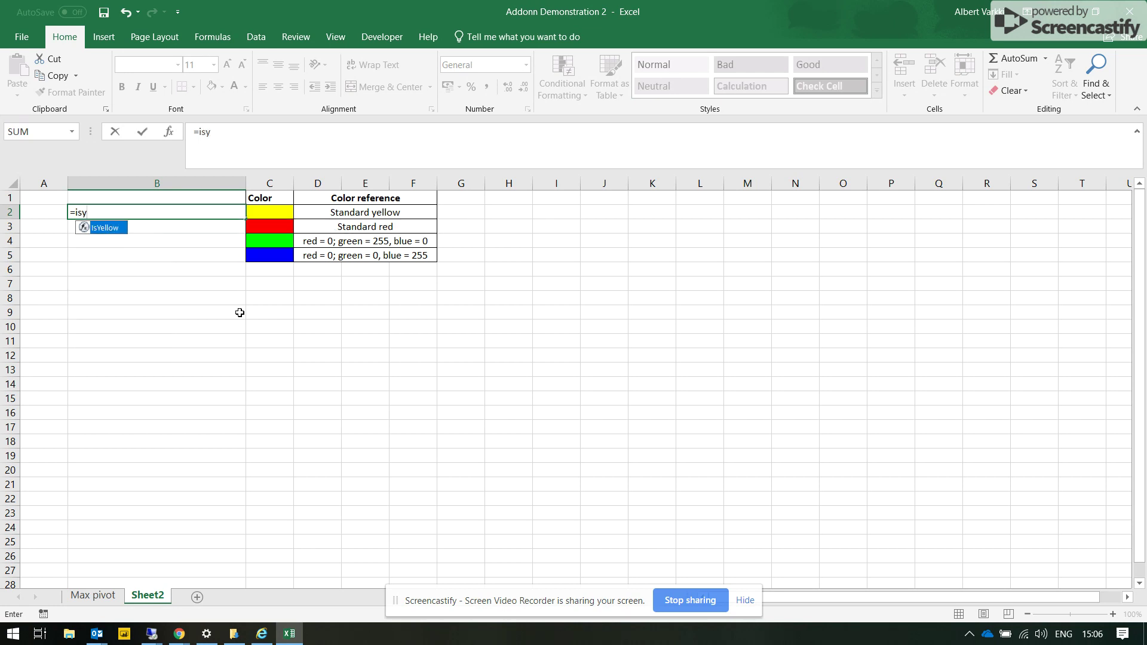
text(ellow()
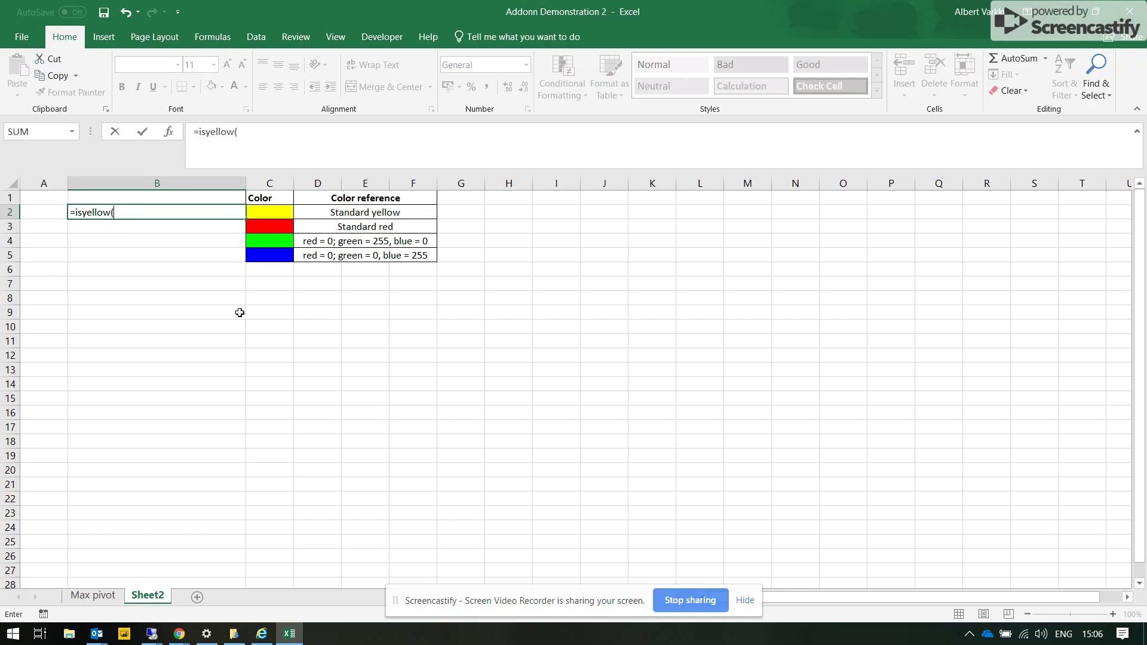
key(Right)
text())
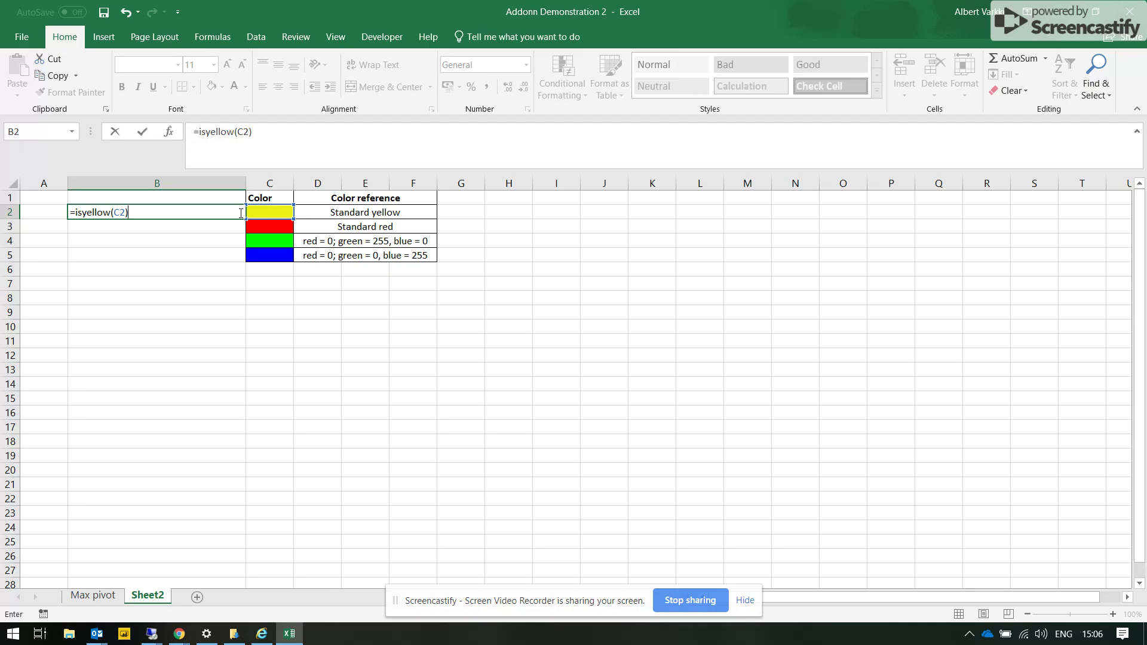
key(Return)
Refill C2 orange and recalculate B2 so it reads FALSE
click(222, 87)
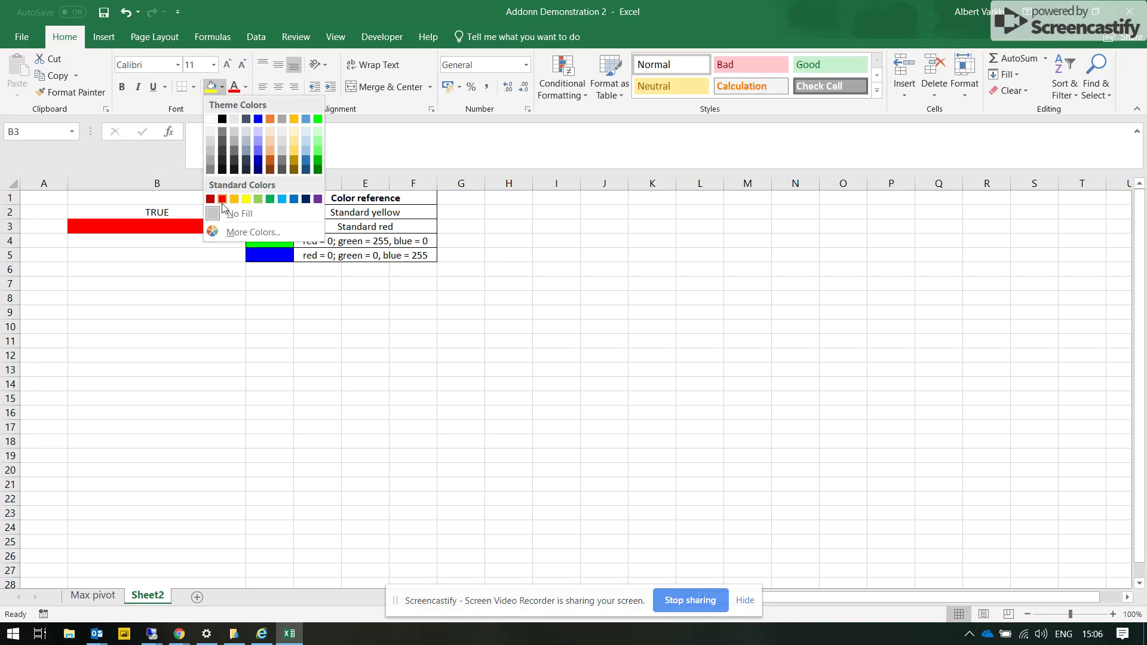
click(166, 275)
click(179, 214)
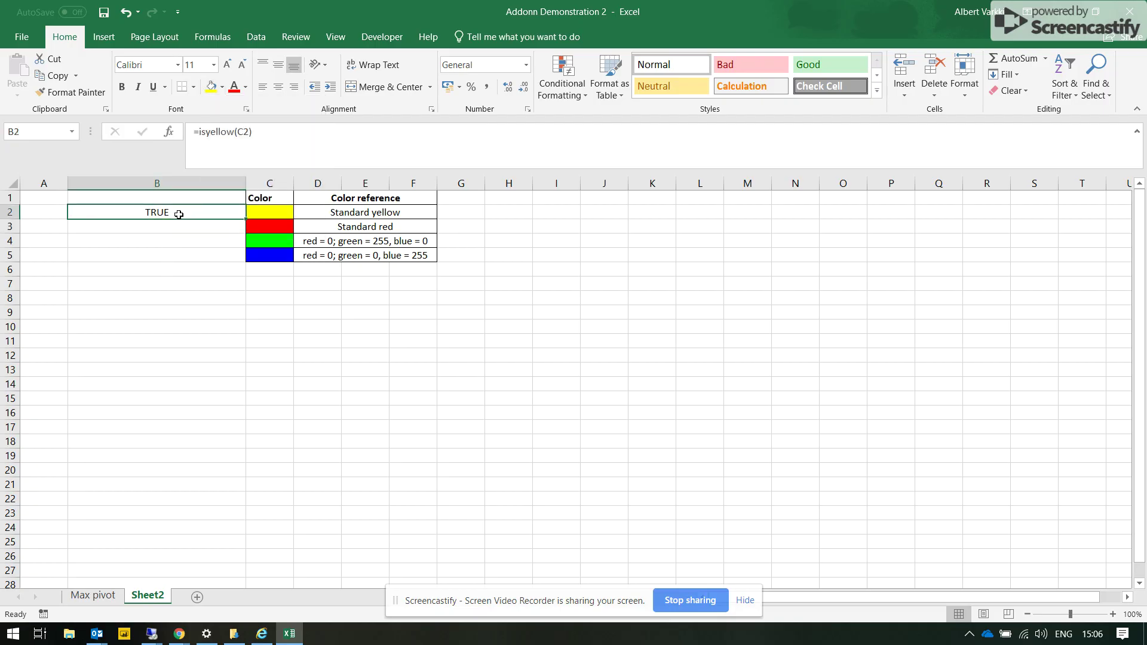
click(283, 213)
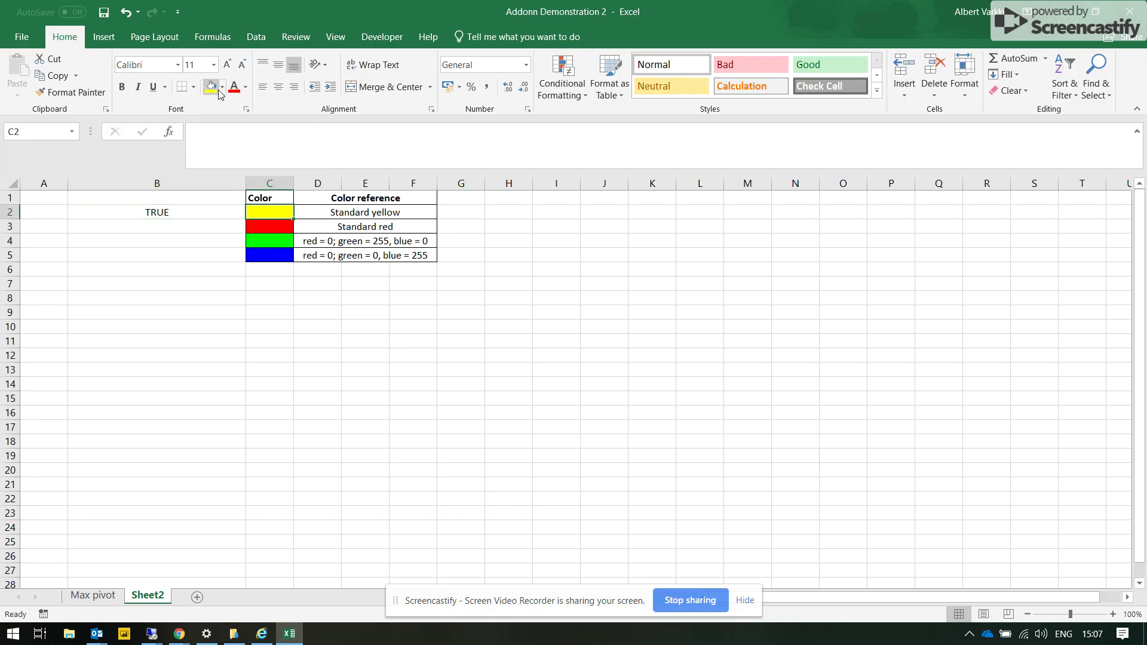
click(221, 88)
click(233, 198)
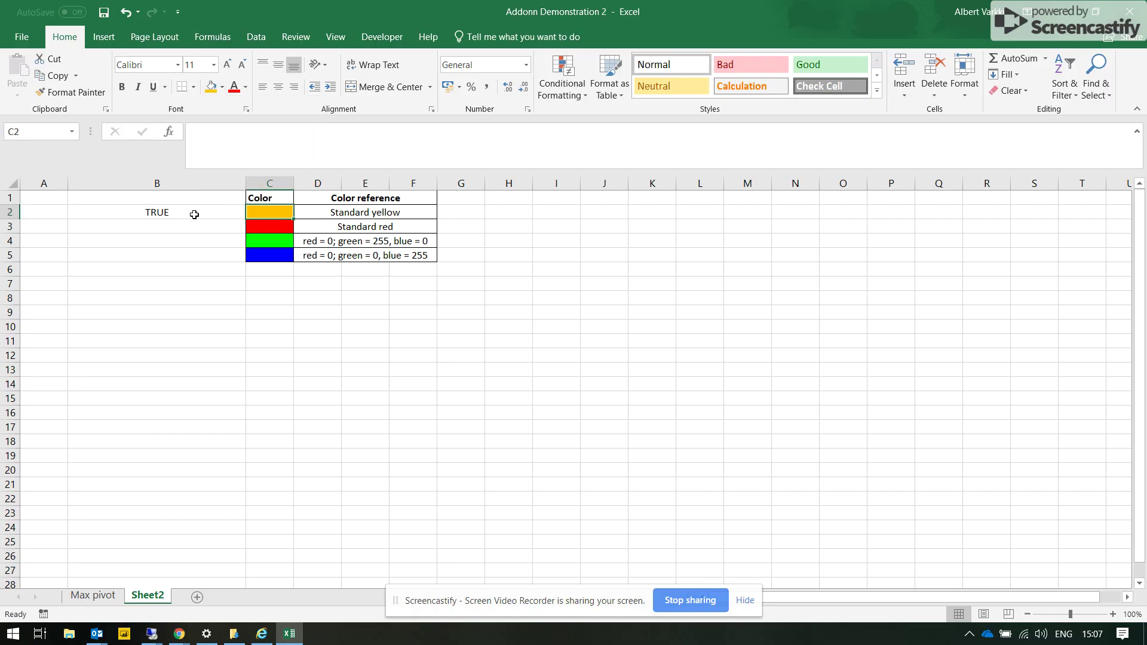
click(193, 213)
key(F2)
key(Return)
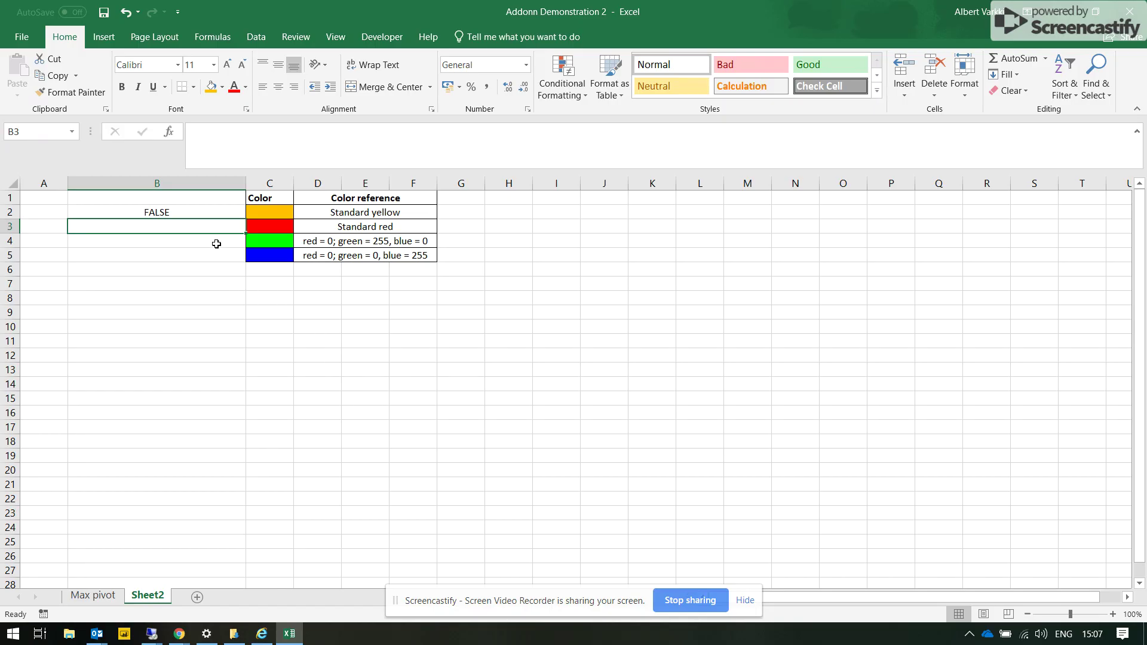
key(Up)
Enter =isred(C3) in cell B3
drag(267, 135, 138, 127)
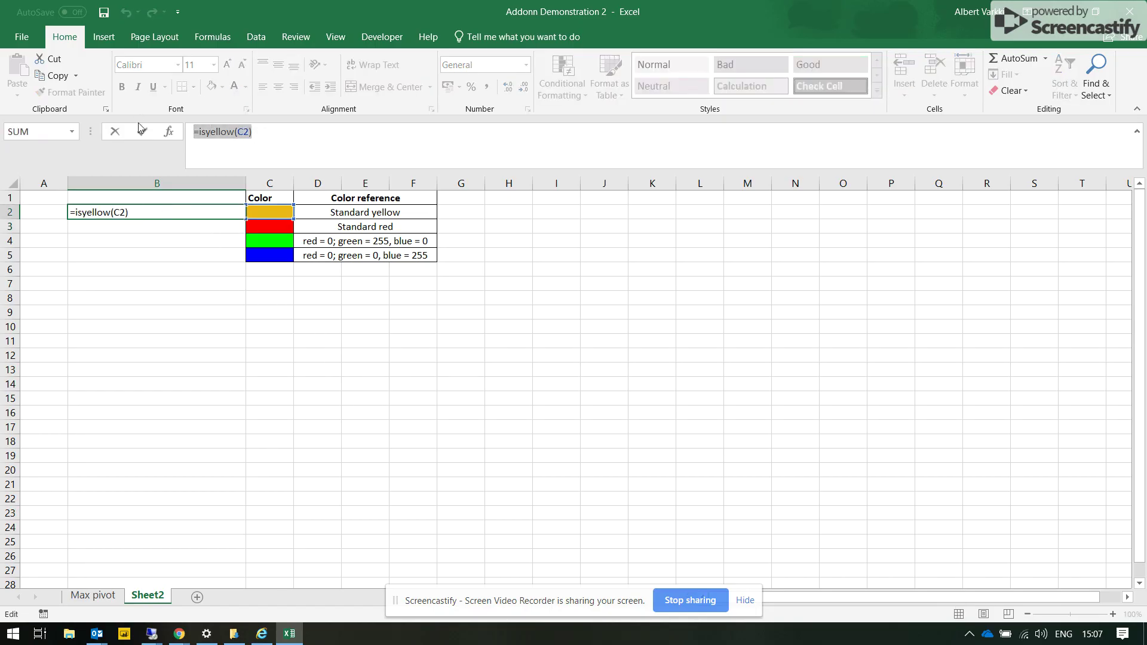
click(140, 130)
key(Down)
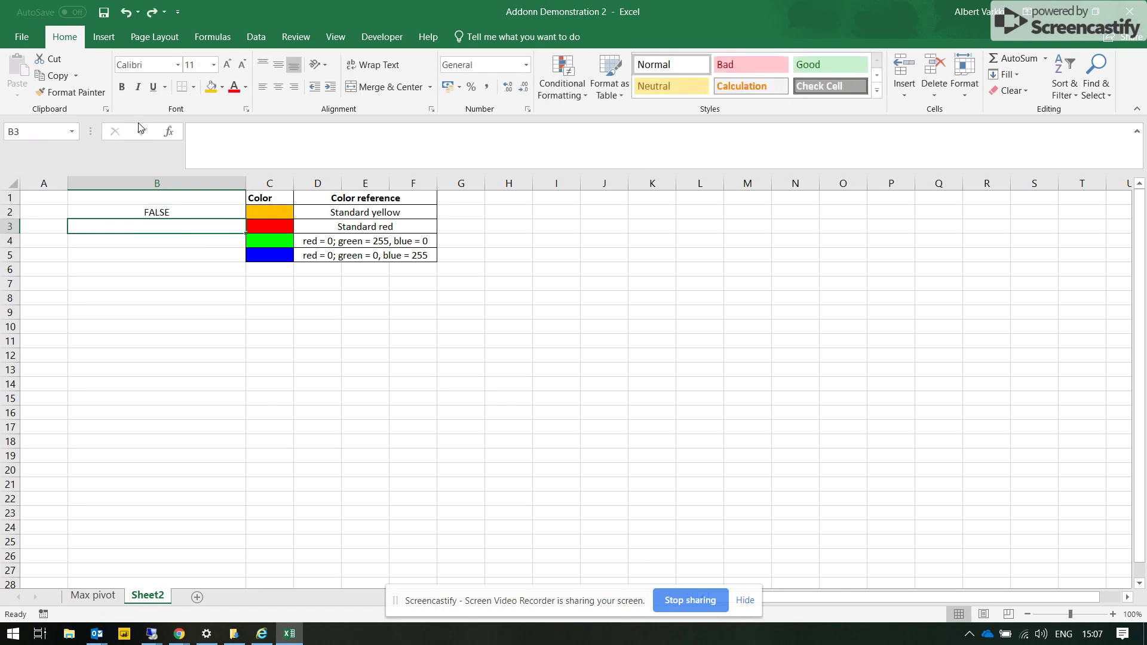
text(=i)
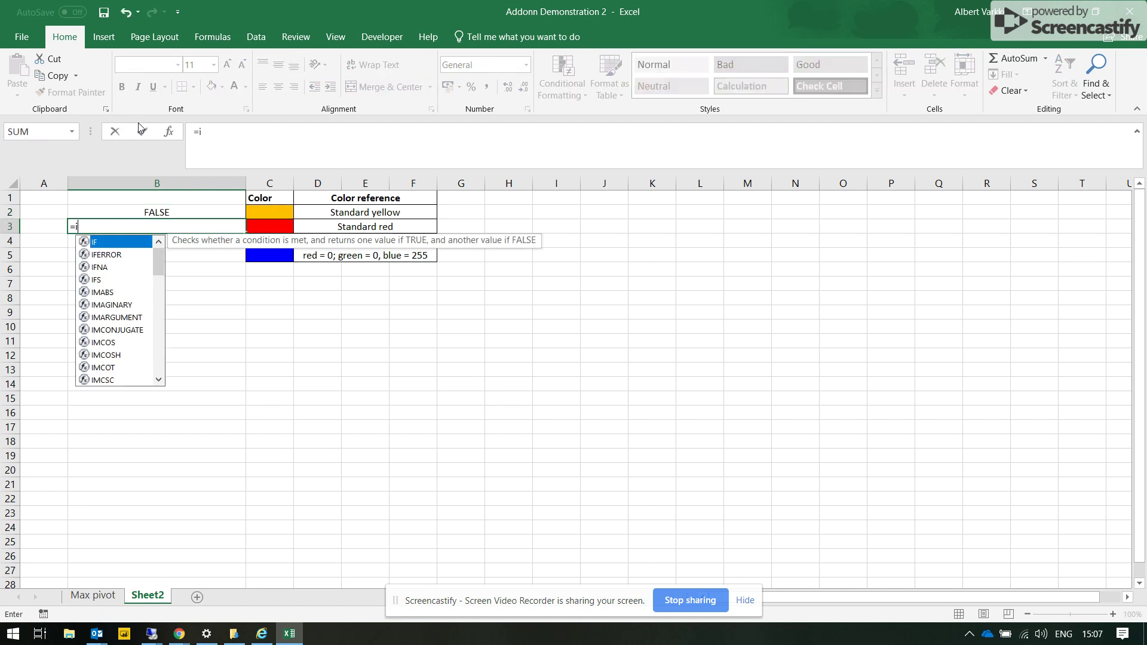
text(sred()
key(Right)
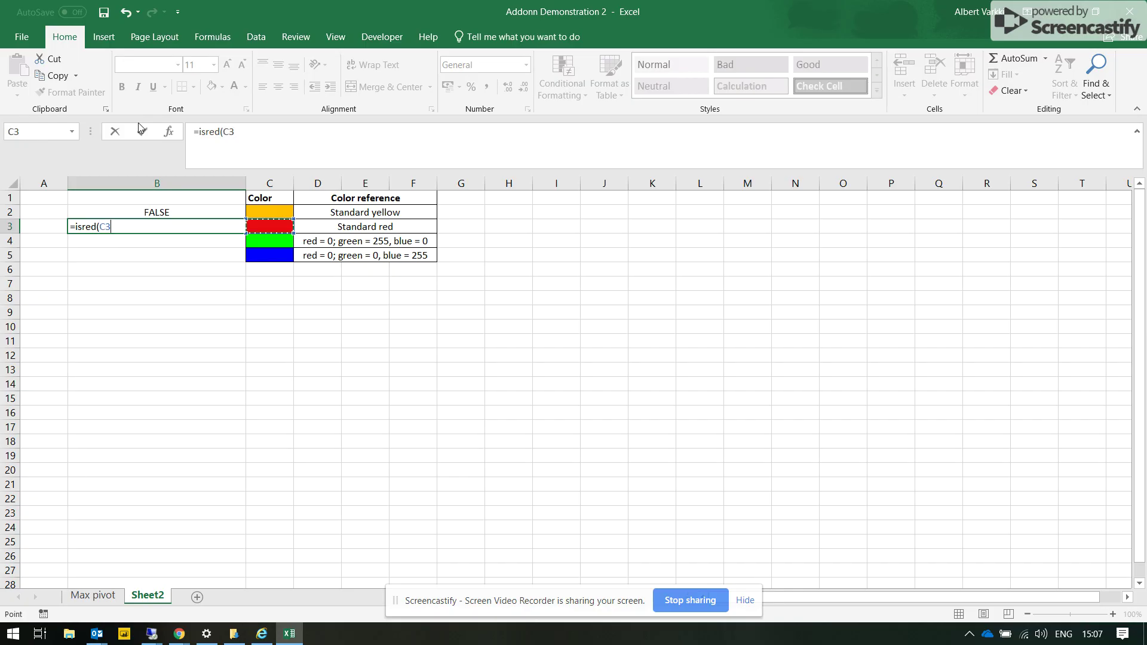
key(Return)
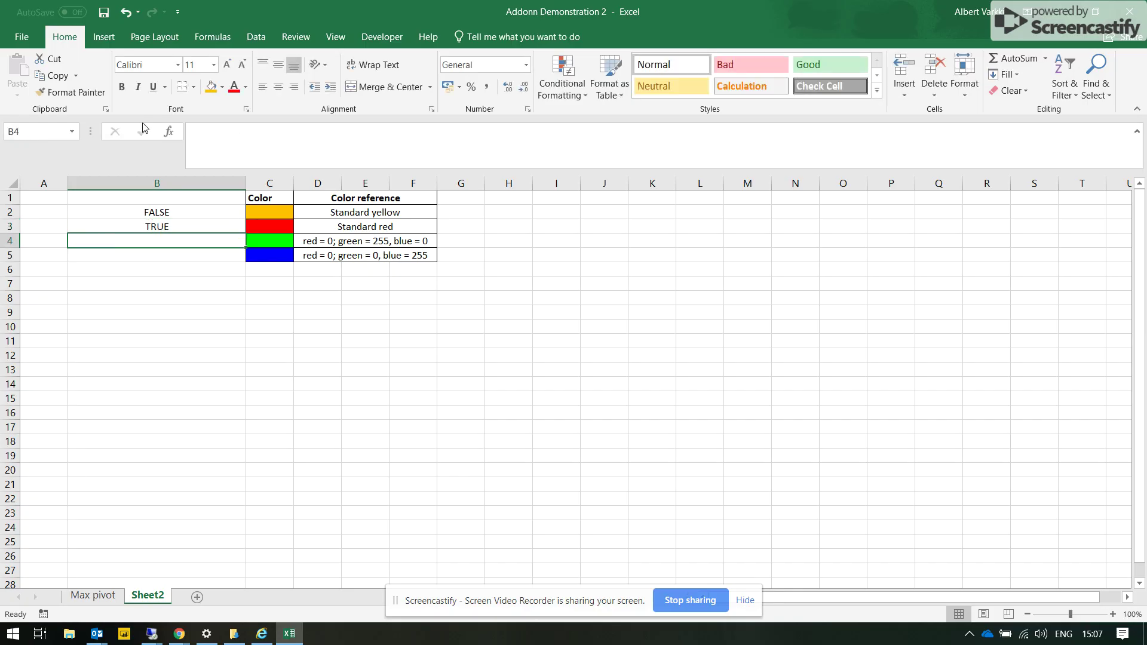
Refill C3 light grey and recalculate B3 so it reads FALSE
click(269, 227)
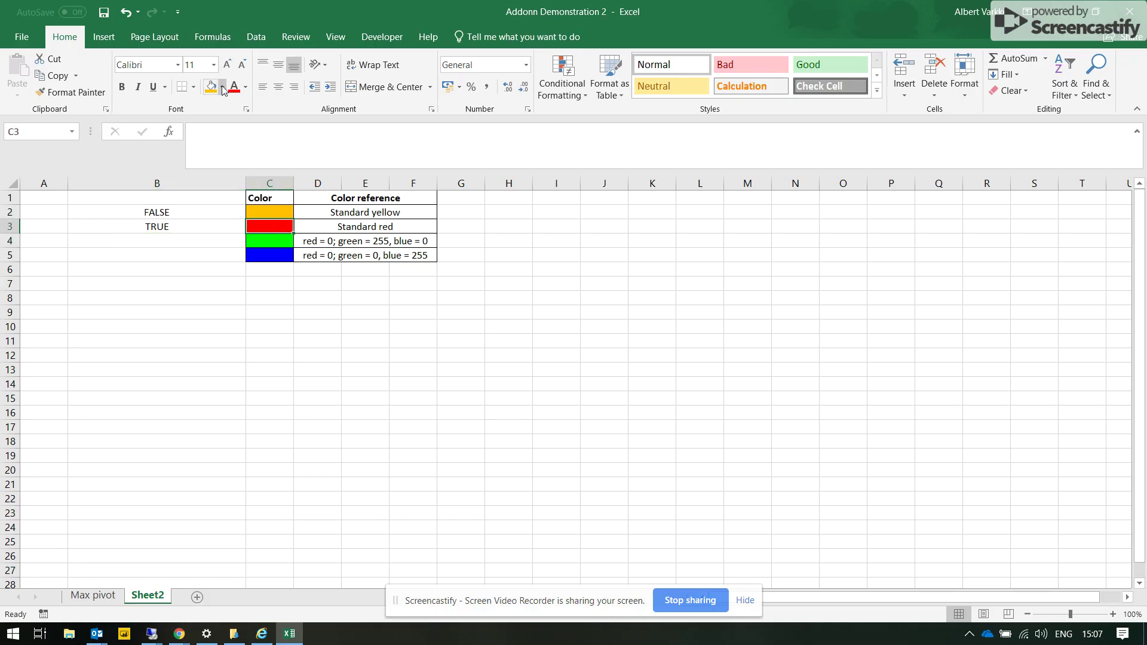
click(221, 87)
click(234, 119)
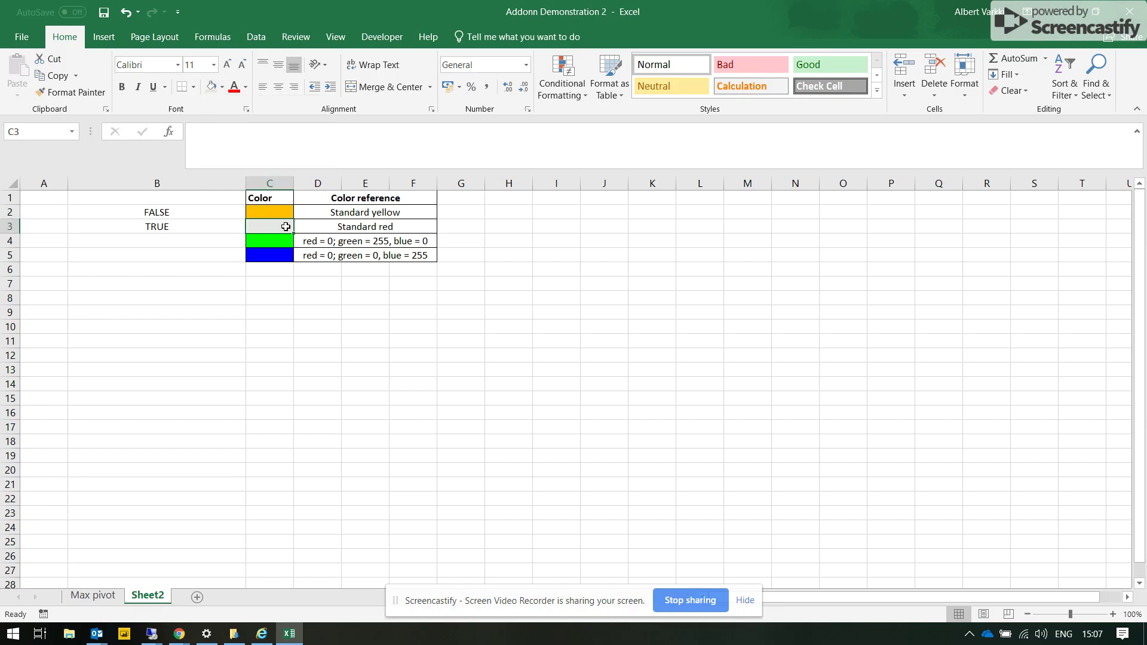
click(229, 227)
double_click(228, 226)
key(Return)
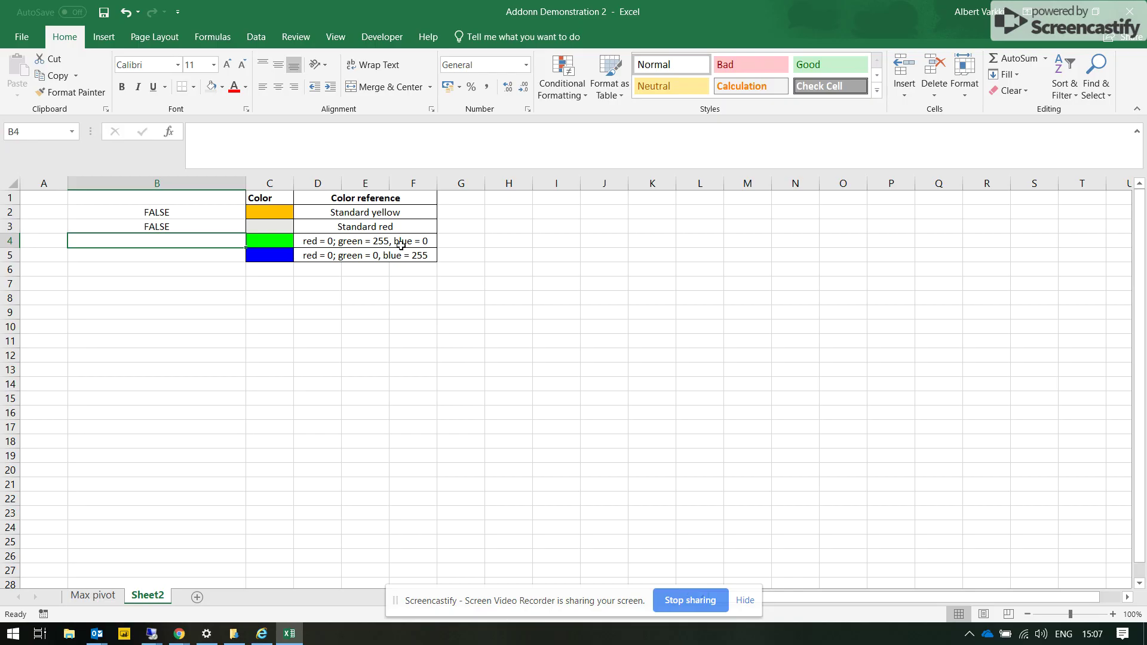
click(346, 244)
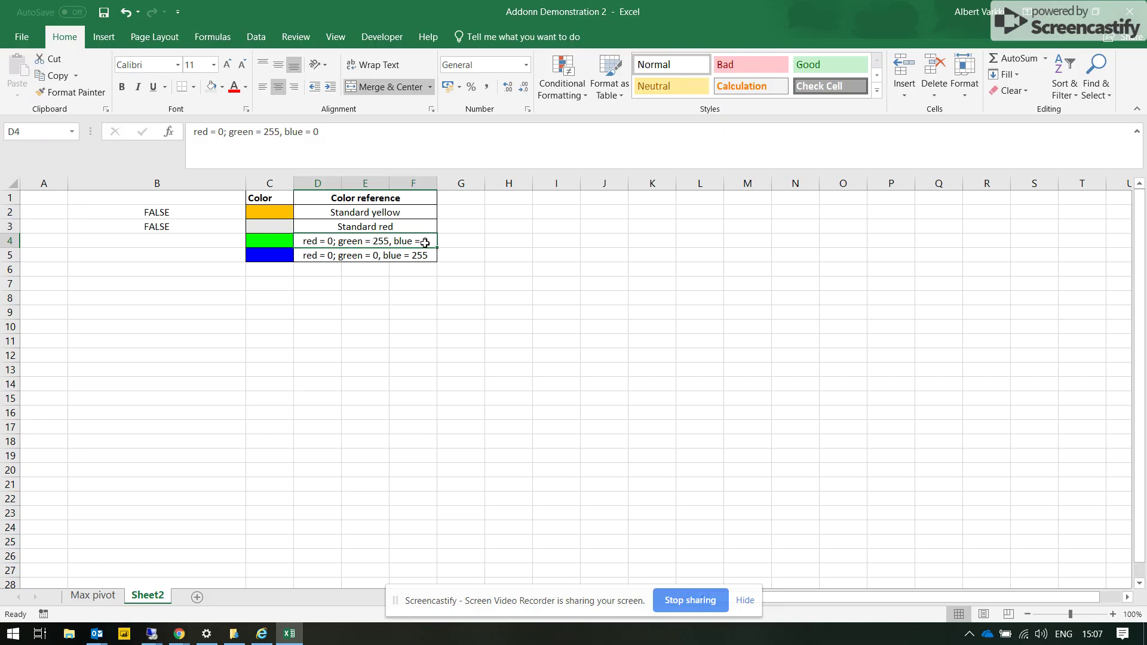
Enter =isgreen(C4) in cell B4
click(210, 236)
text(=isye)
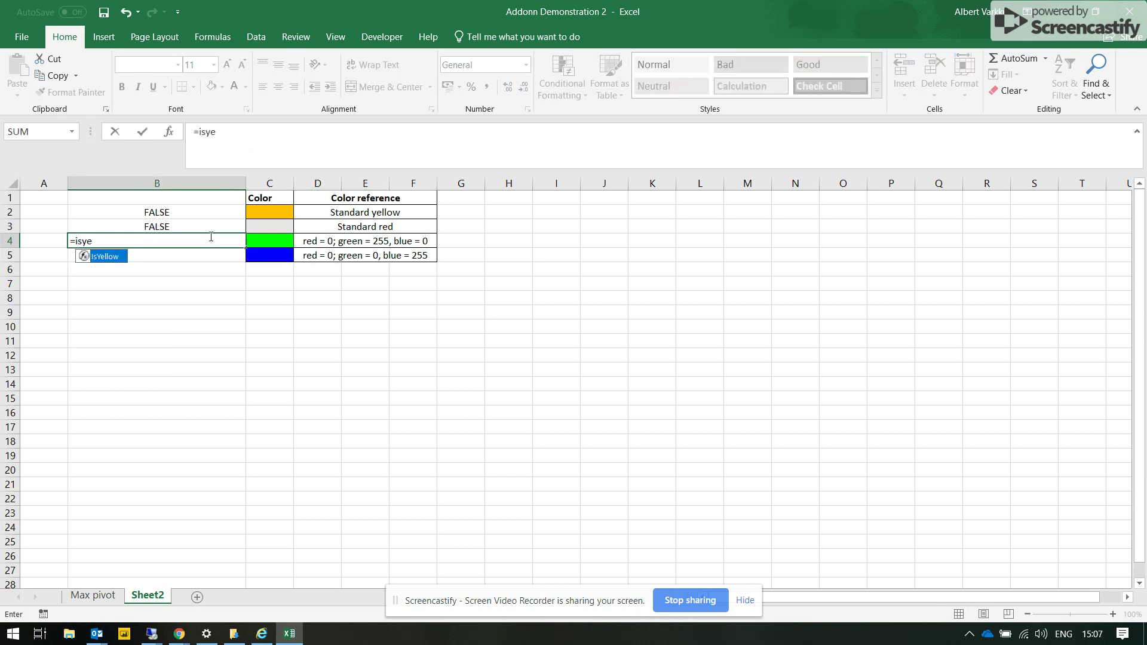
key(BackSpace)
key(BackSpace)
text(green()
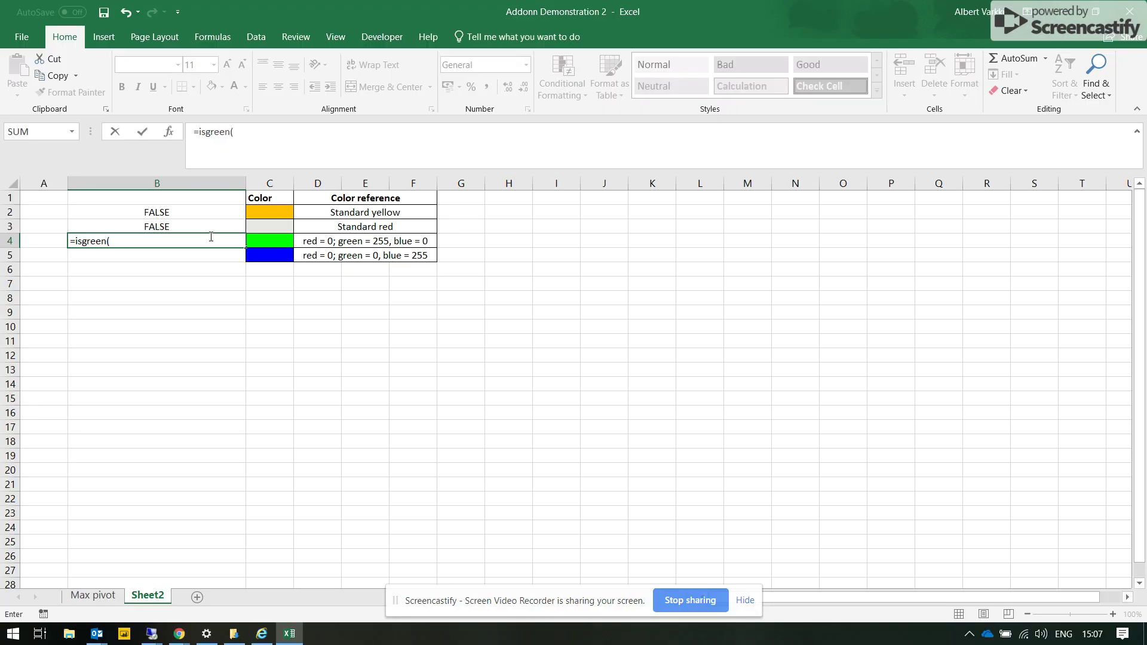
key(BackSpace)
key(BackSpace)
text(n(C4))
key(Return)
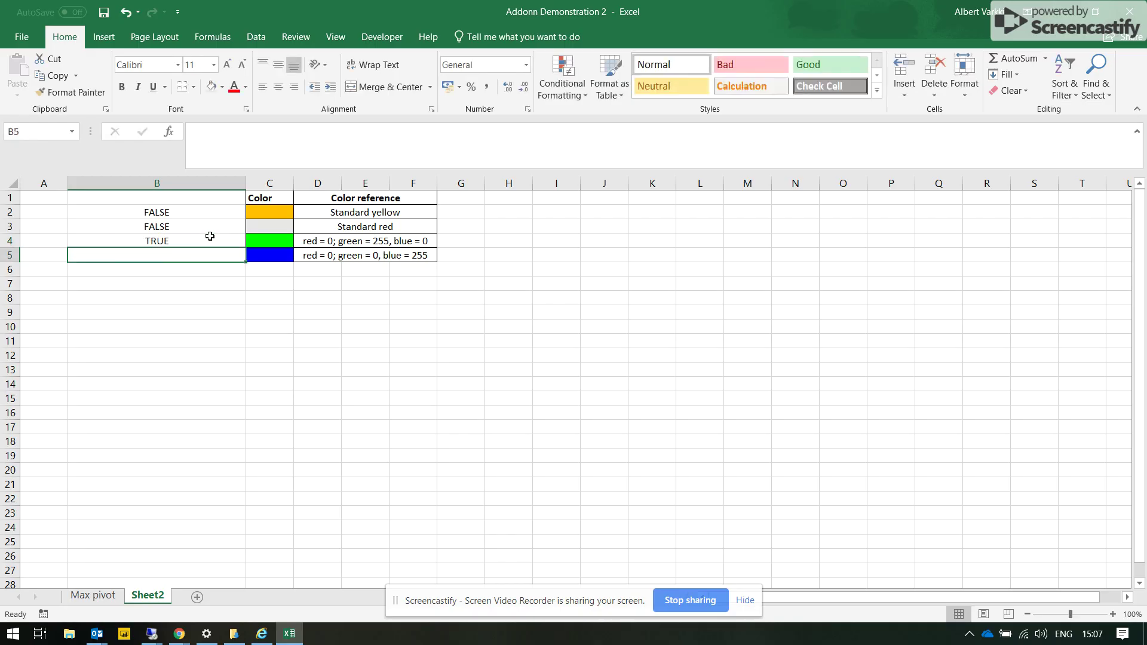
Enter =isblue(C5) in B5 and read the blue RGB reference in D5
text(=)
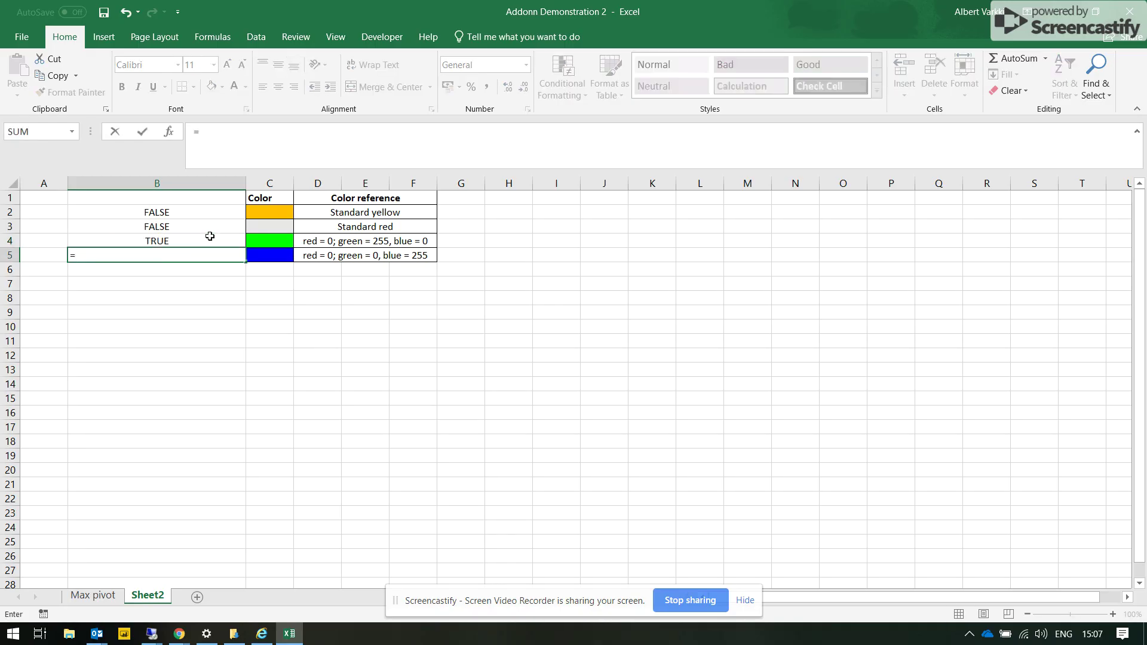
text(i)
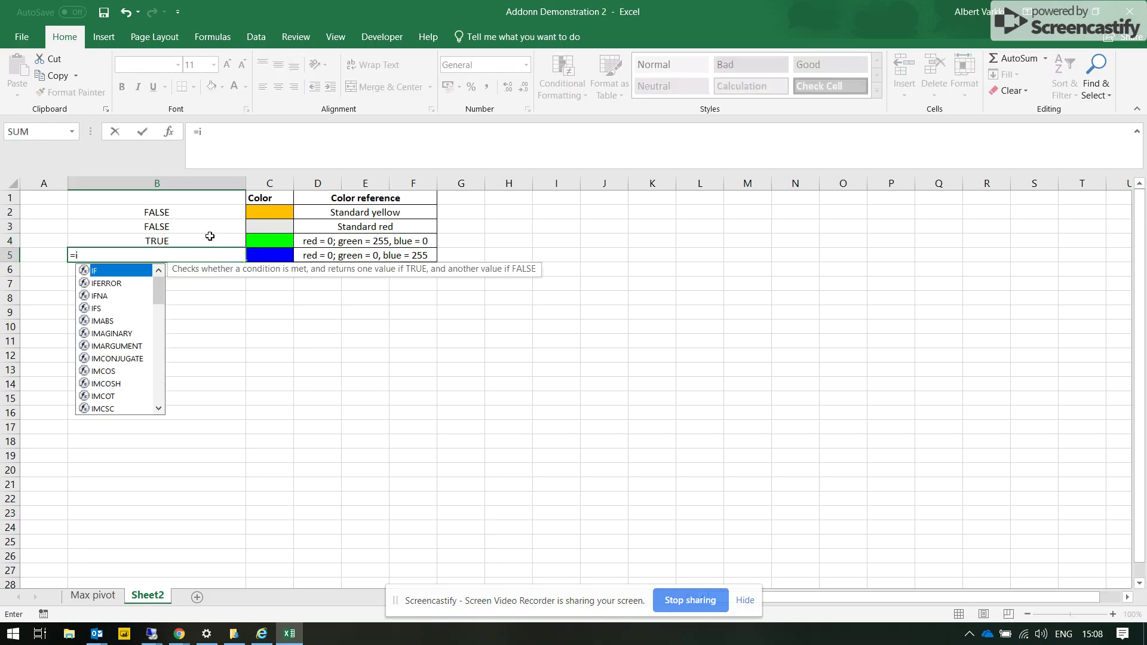
text(sblue()
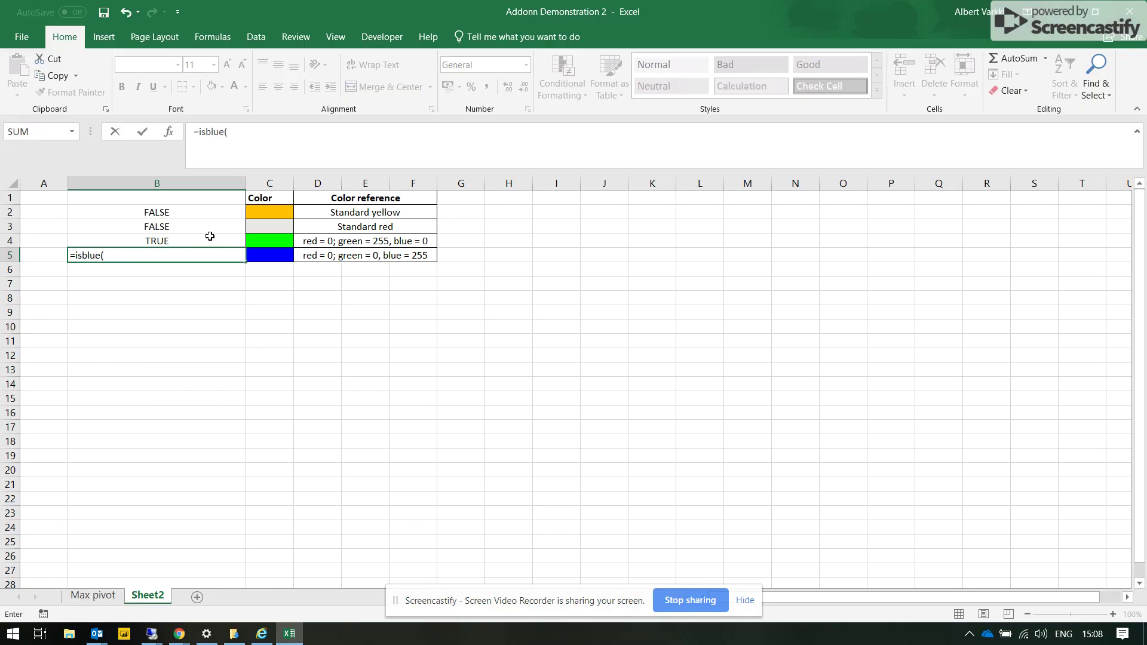
key(Right)
key(Return)
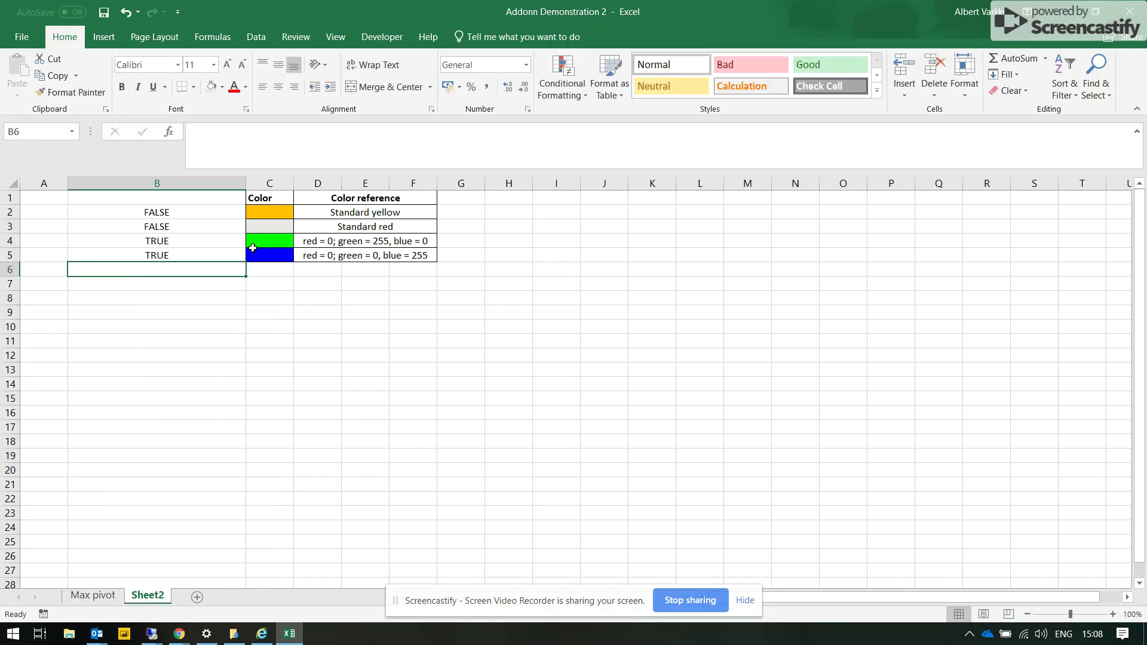
click(418, 256)
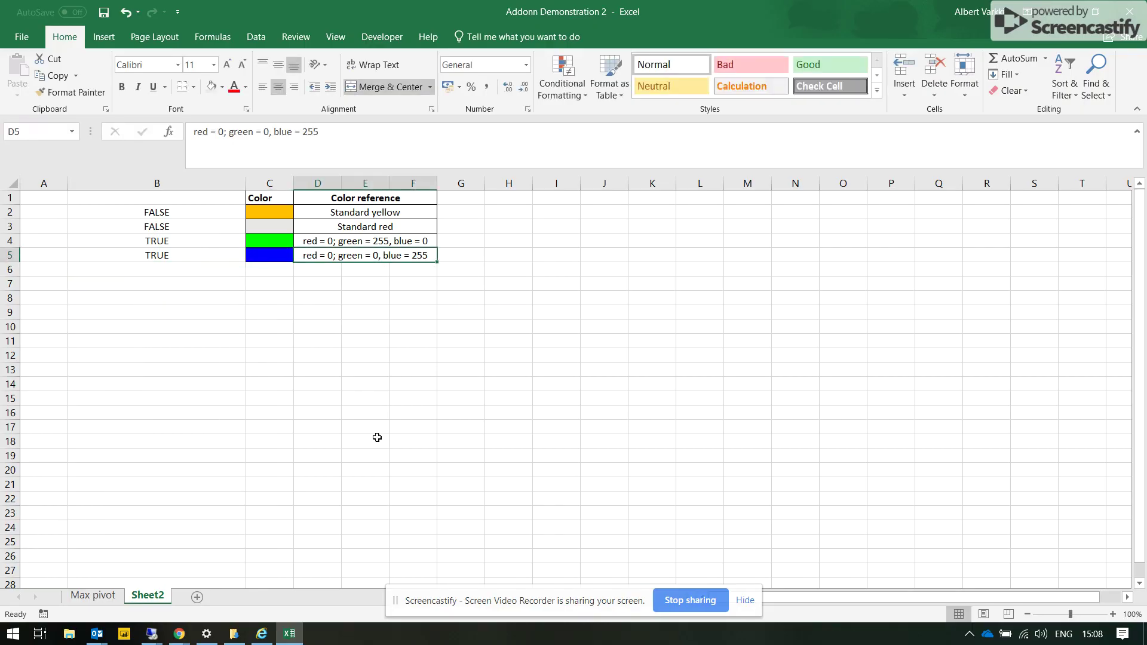
click(93, 596)
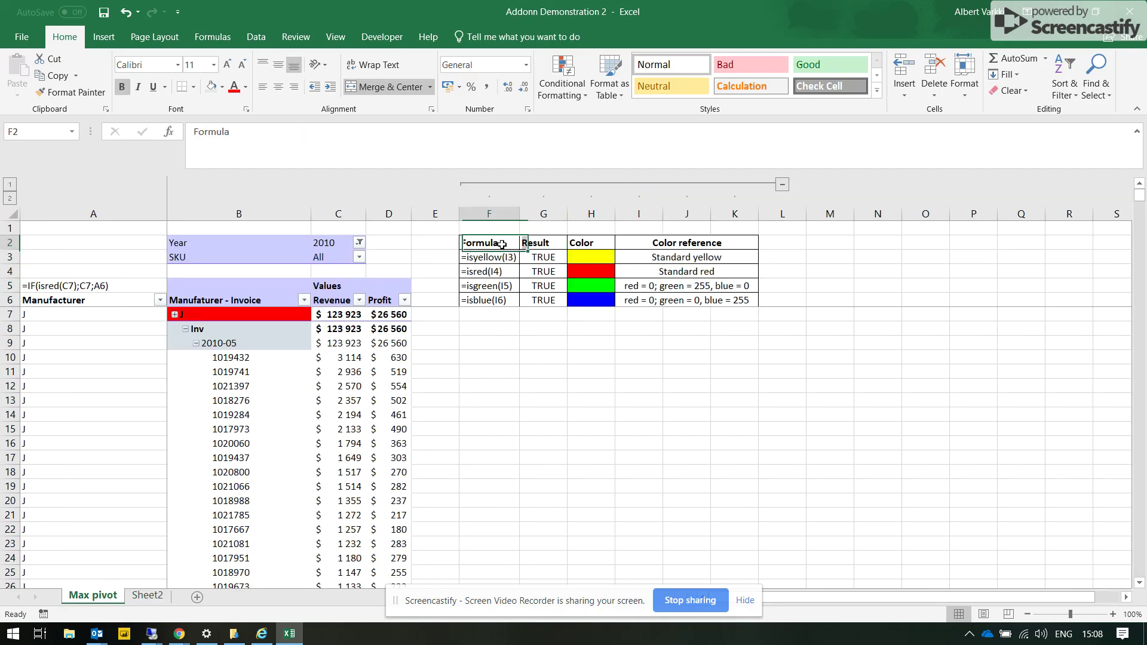
Inspect the F2:K6 colour-check formulas, the isyellow formula in G3, and helper formulas in A10 and A7
drag(502, 244, 654, 300)
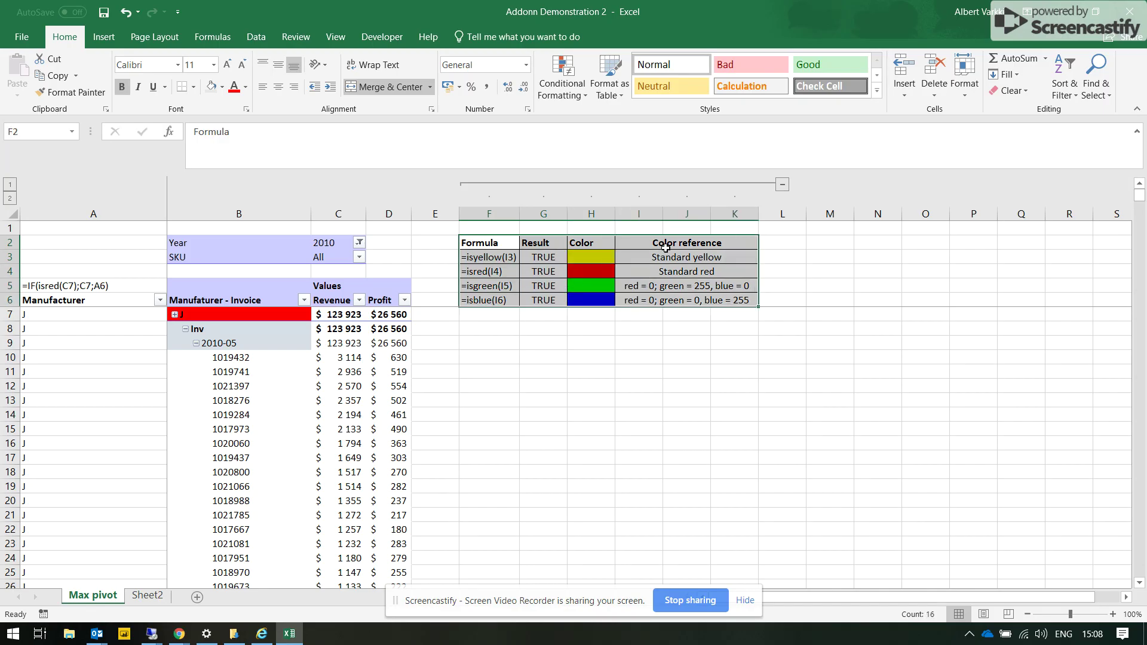
click(672, 244)
click(550, 255)
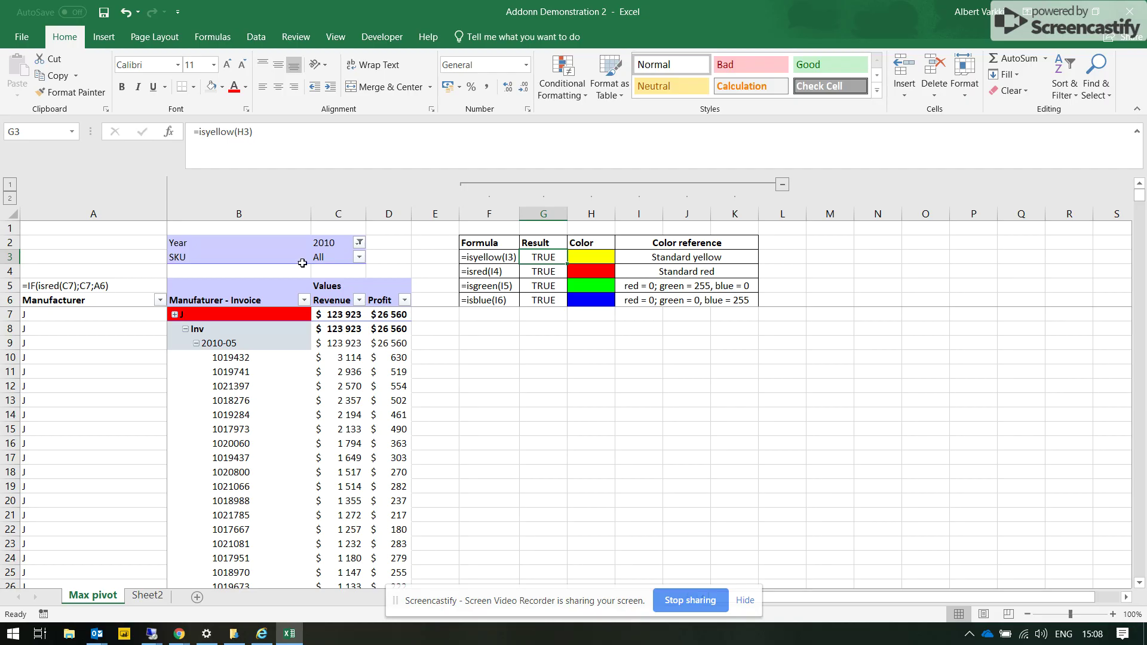
click(65, 358)
click(145, 318)
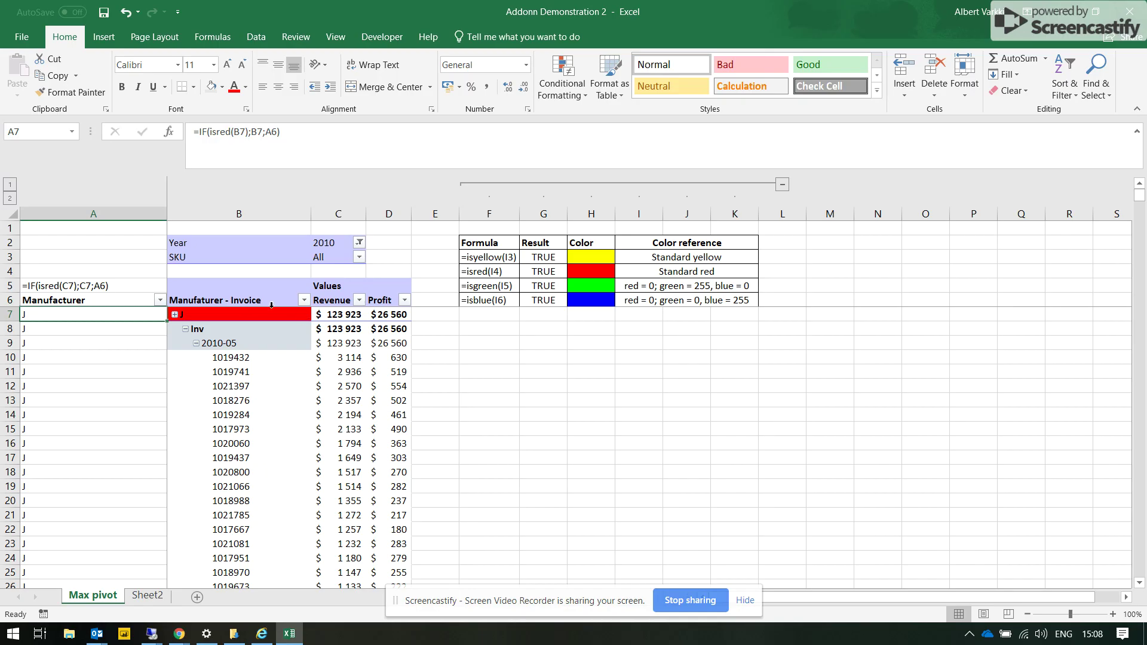
Check the pivot from top to Grand total row, including invoice 1021397 and the red J row
mouse_move(315, 318)
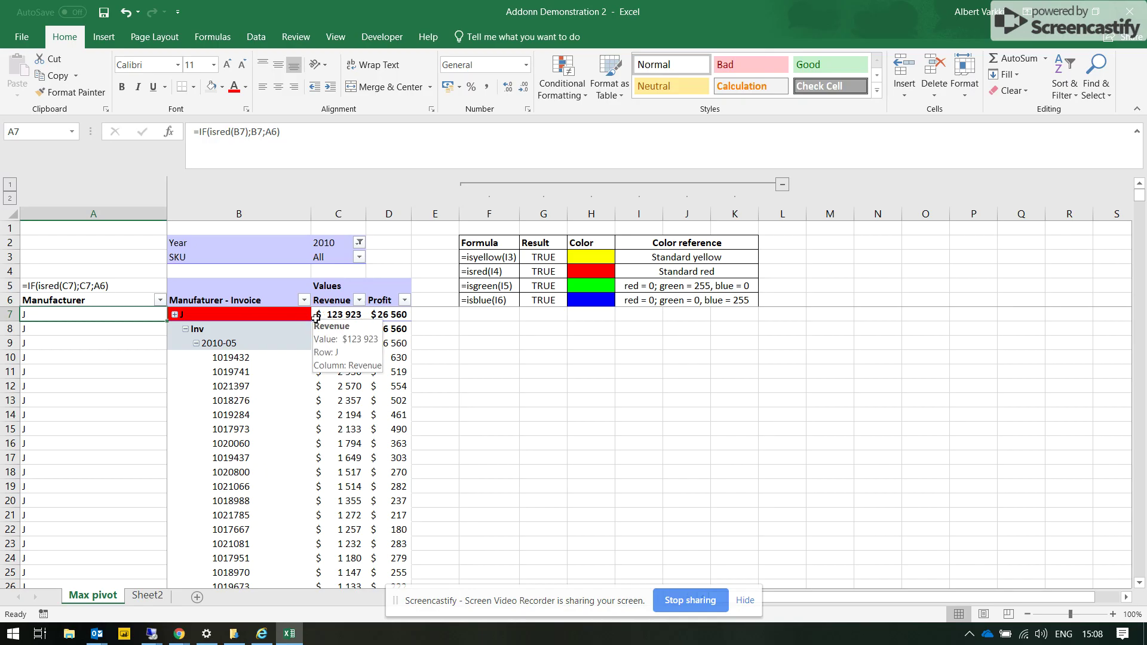
scroll(282, 323, down, 3)
click(282, 323)
key(ctrl+Down)
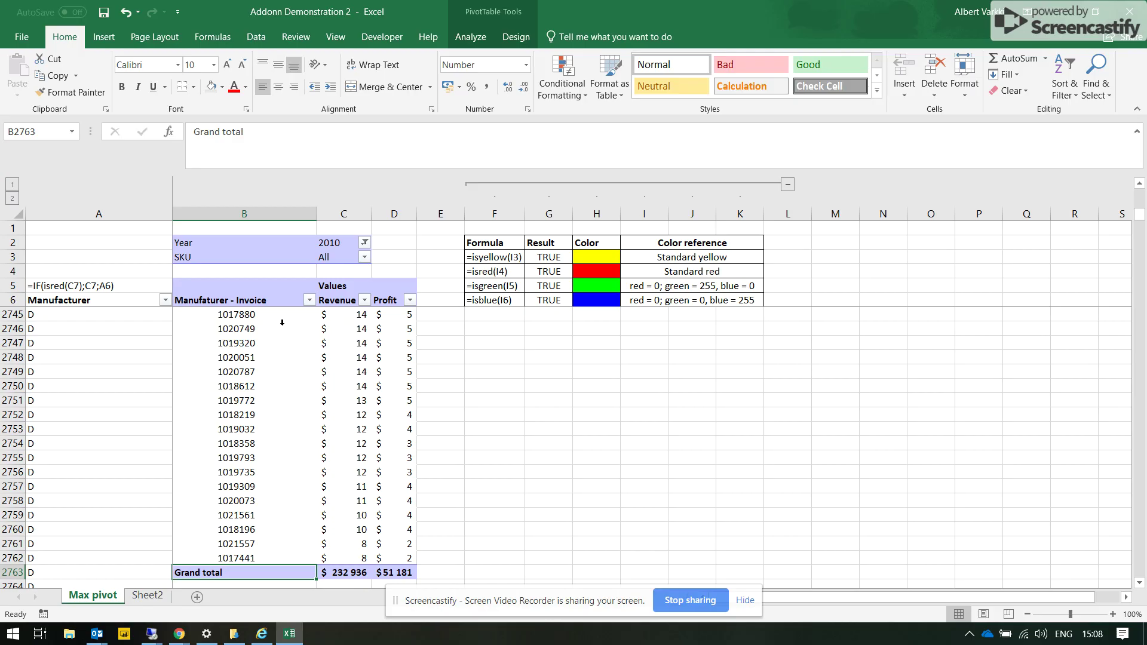
key(ctrl+Up)
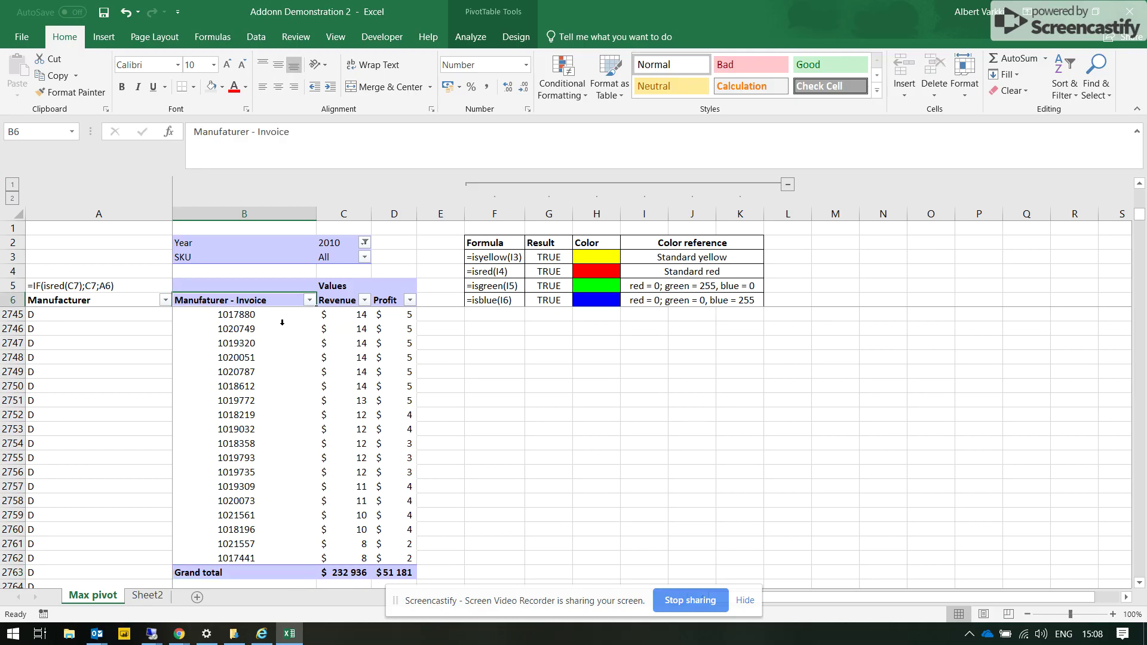
key(Down)
click(233, 386)
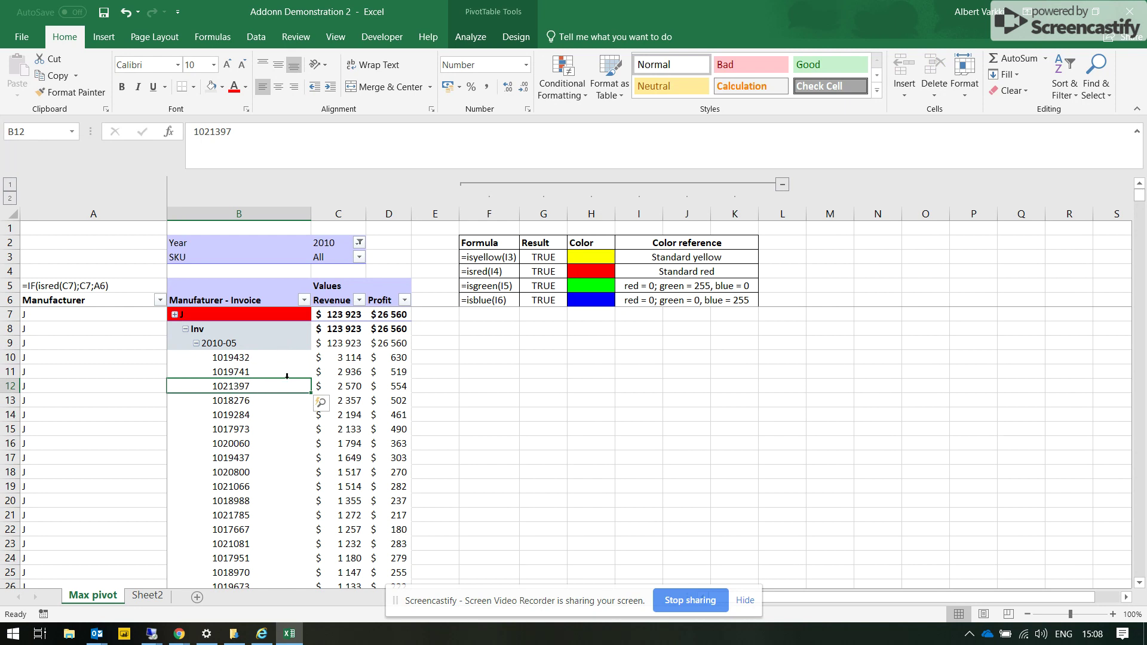
click(233, 314)
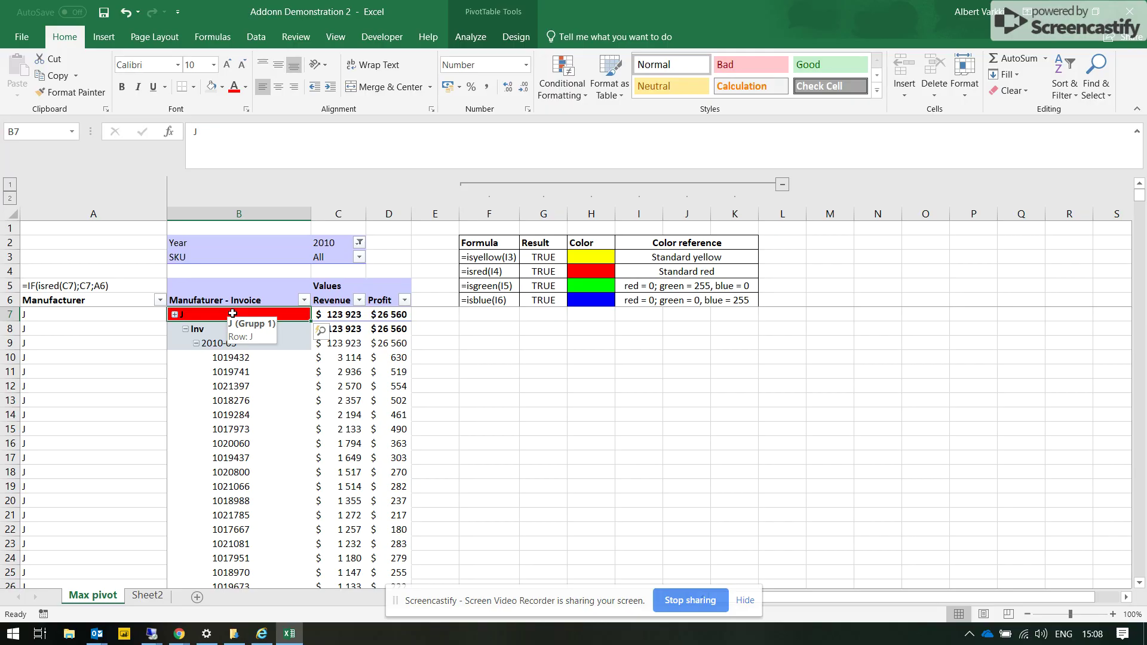
scroll(234, 329, down, 20)
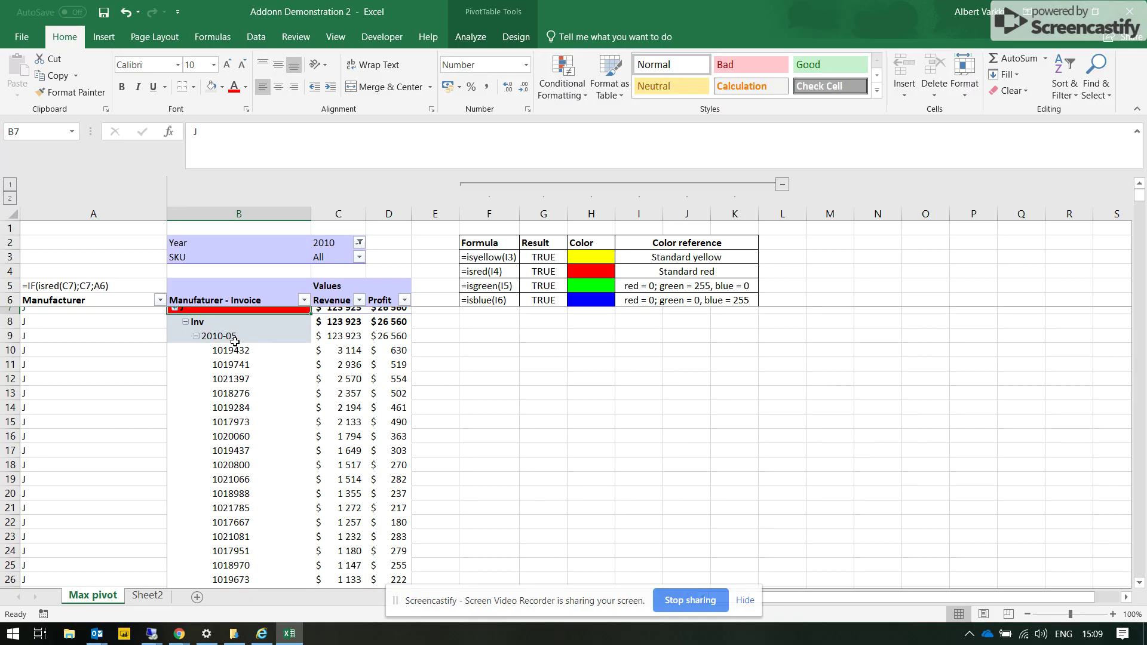
scroll(236, 343, down, 8)
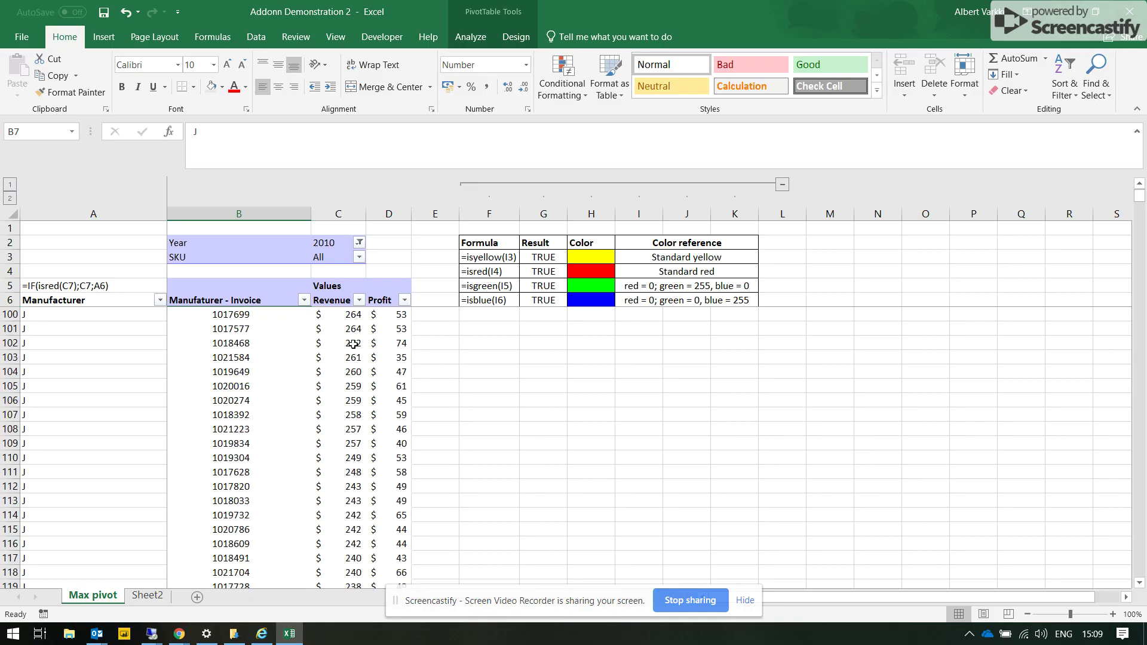
Hide helper column A and scroll down through the pivot's red group rows
right_click(137, 213)
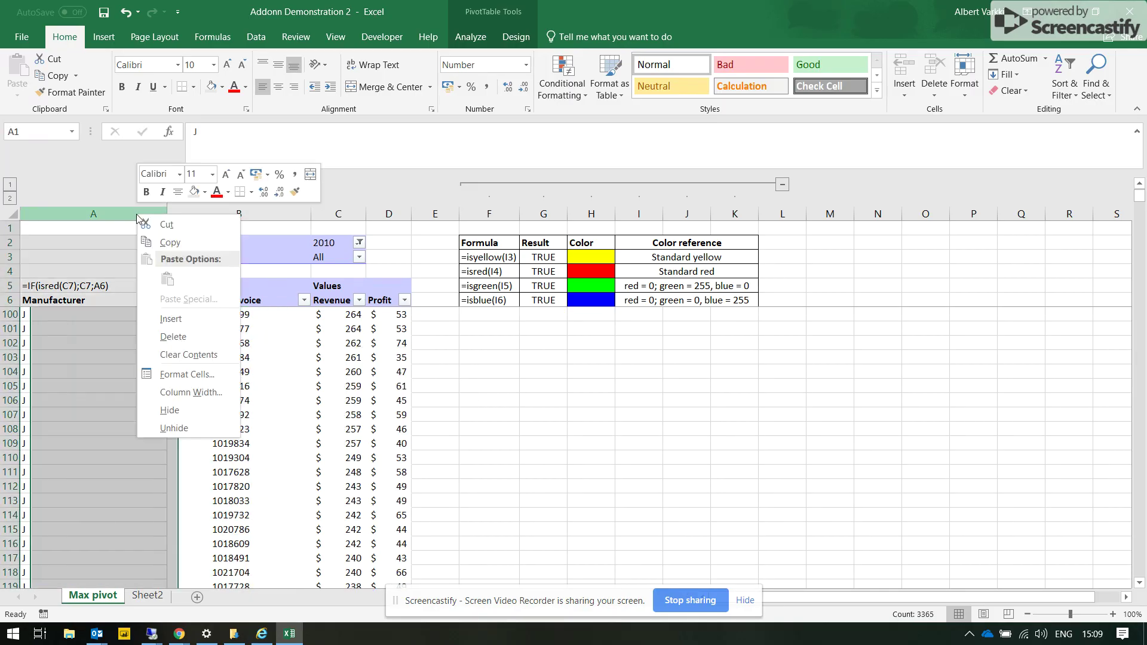
click(175, 403)
scroll(154, 371, down, 20)
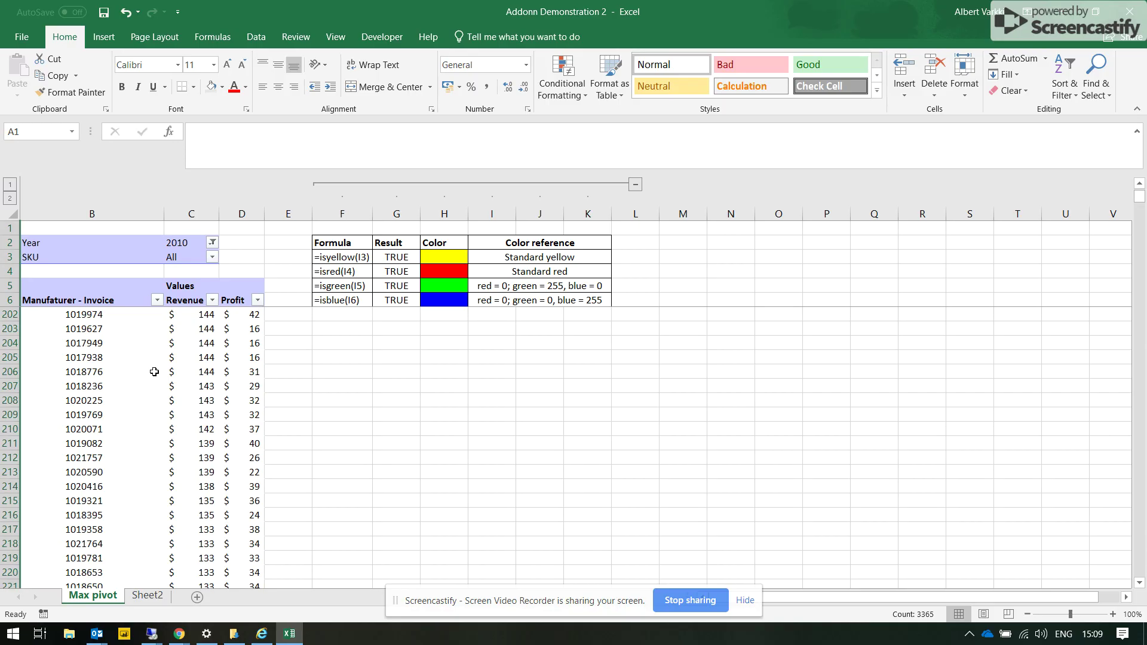
scroll(154, 372, down, 20)
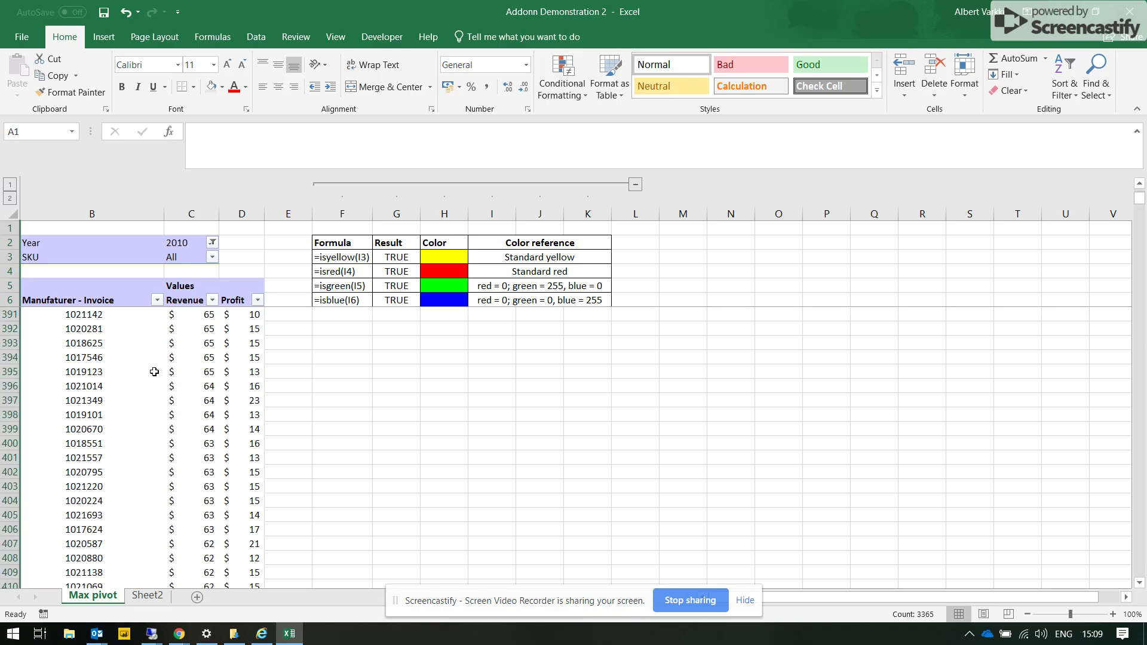
scroll(154, 372, down, 20)
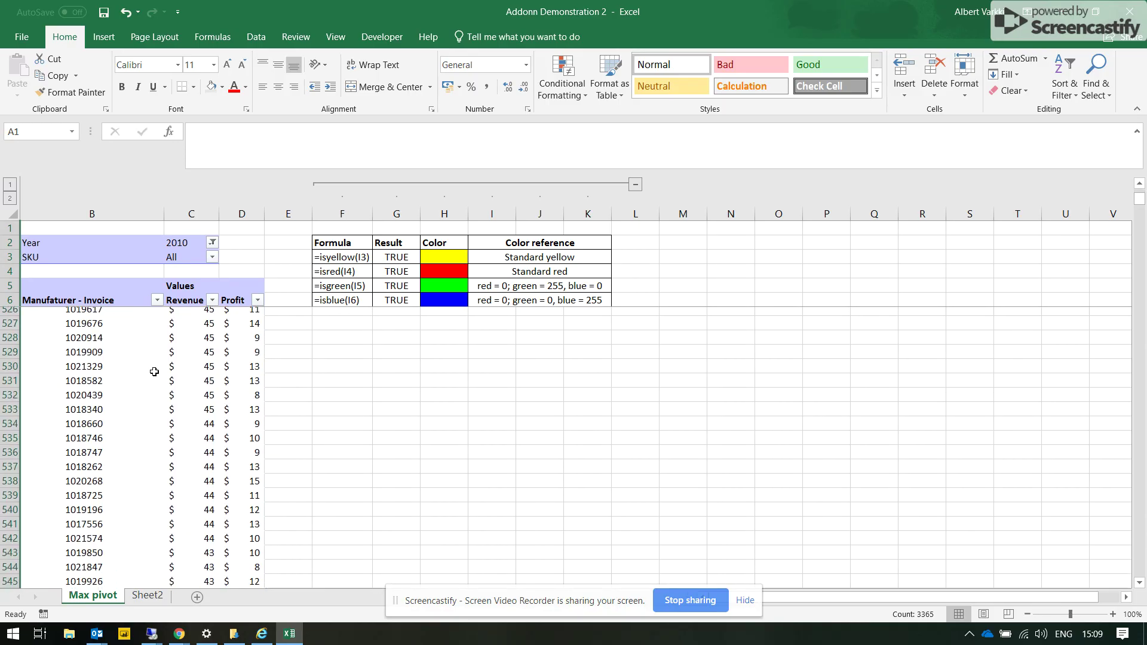
scroll(144, 376, down, 20)
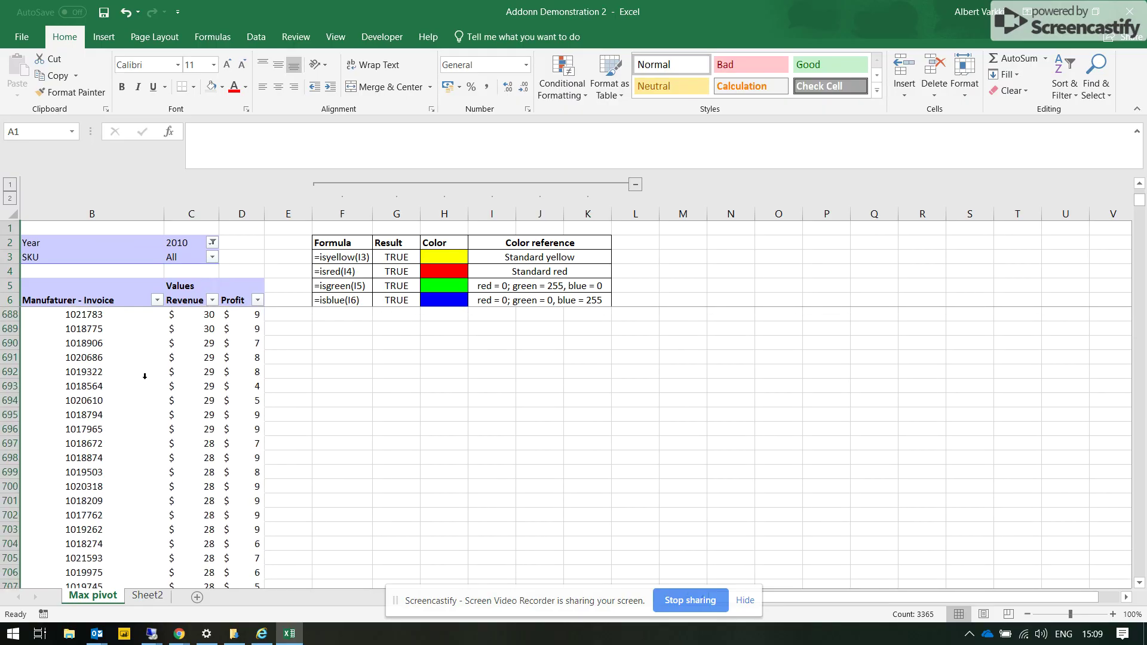
scroll(151, 376, down, 20)
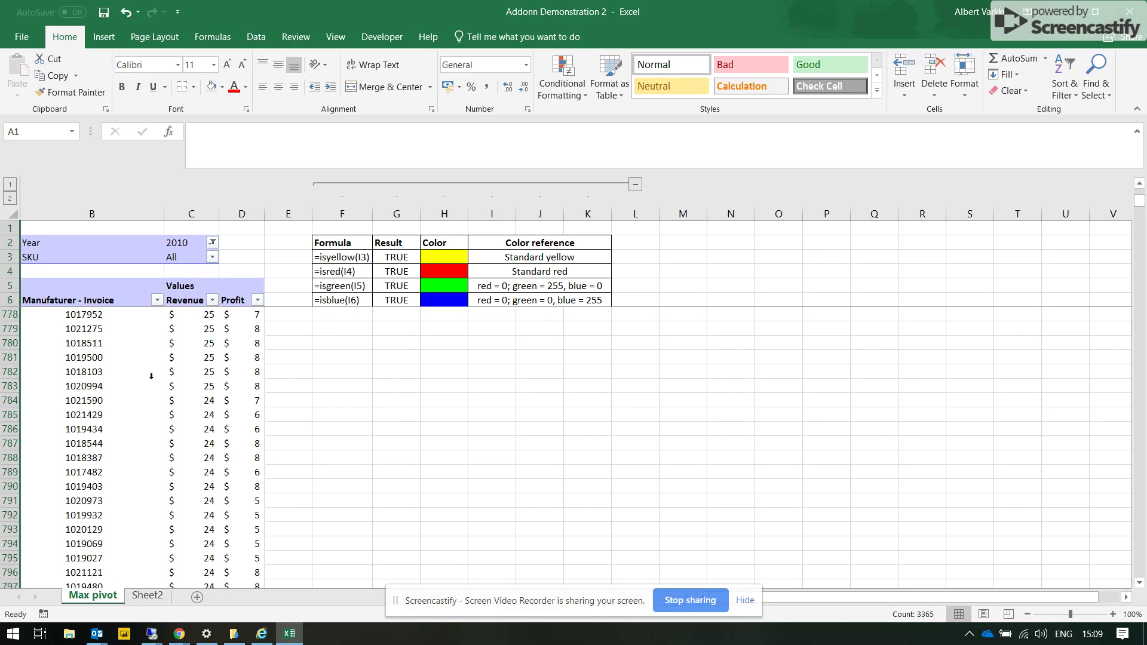
scroll(151, 376, down, 20)
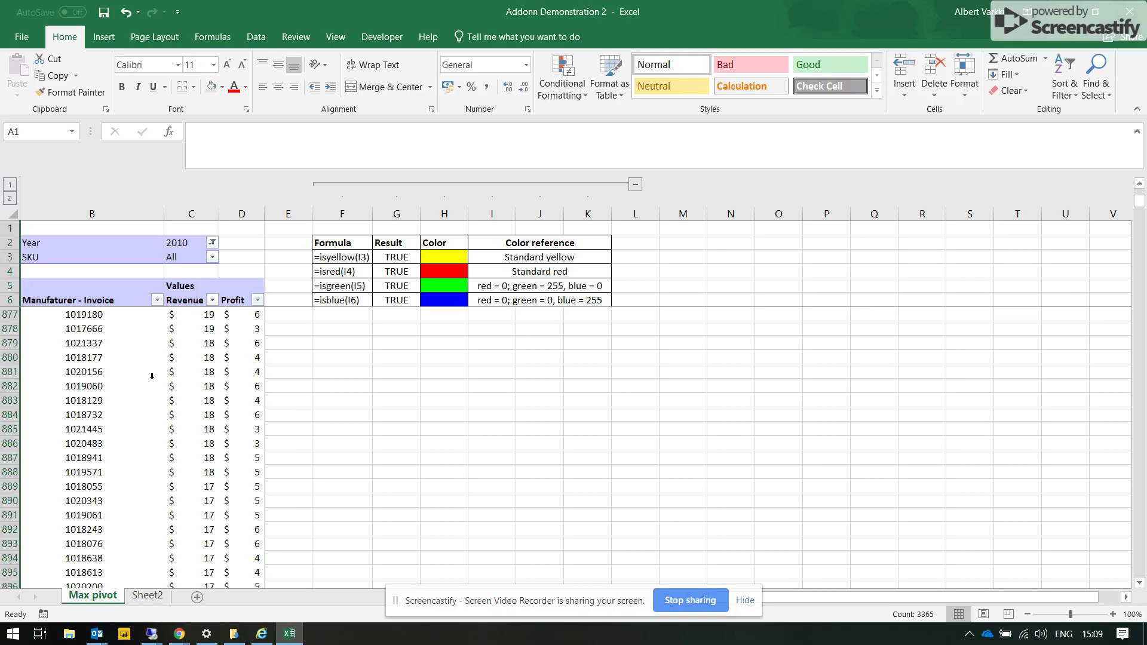
scroll(152, 376, down, 20)
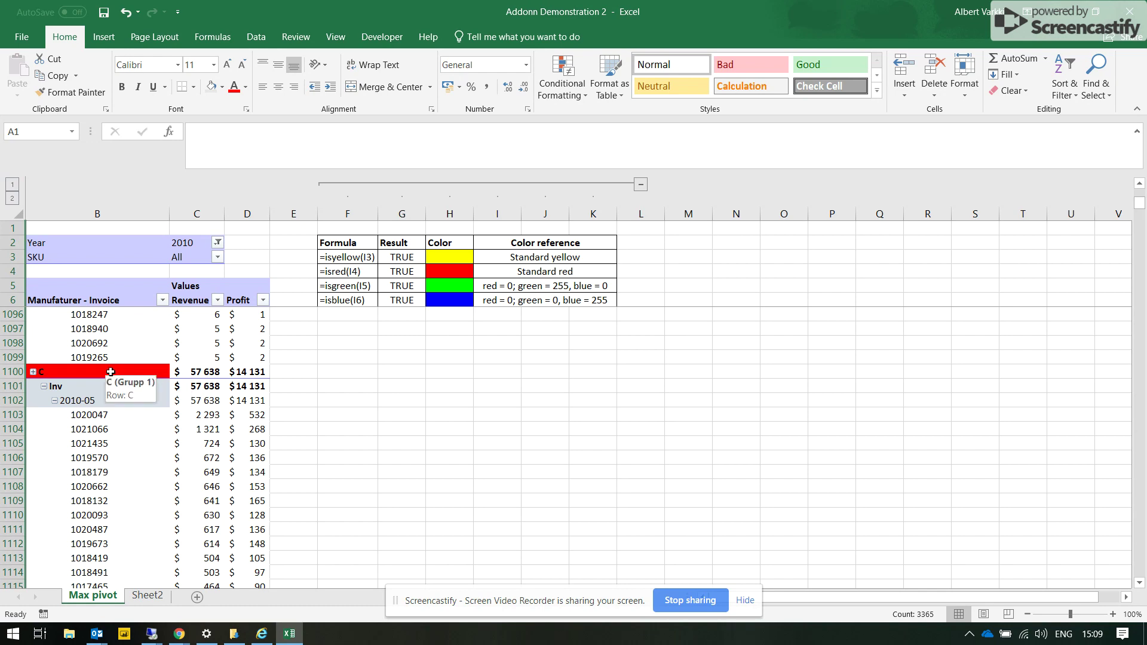
scroll(145, 376, down, 20)
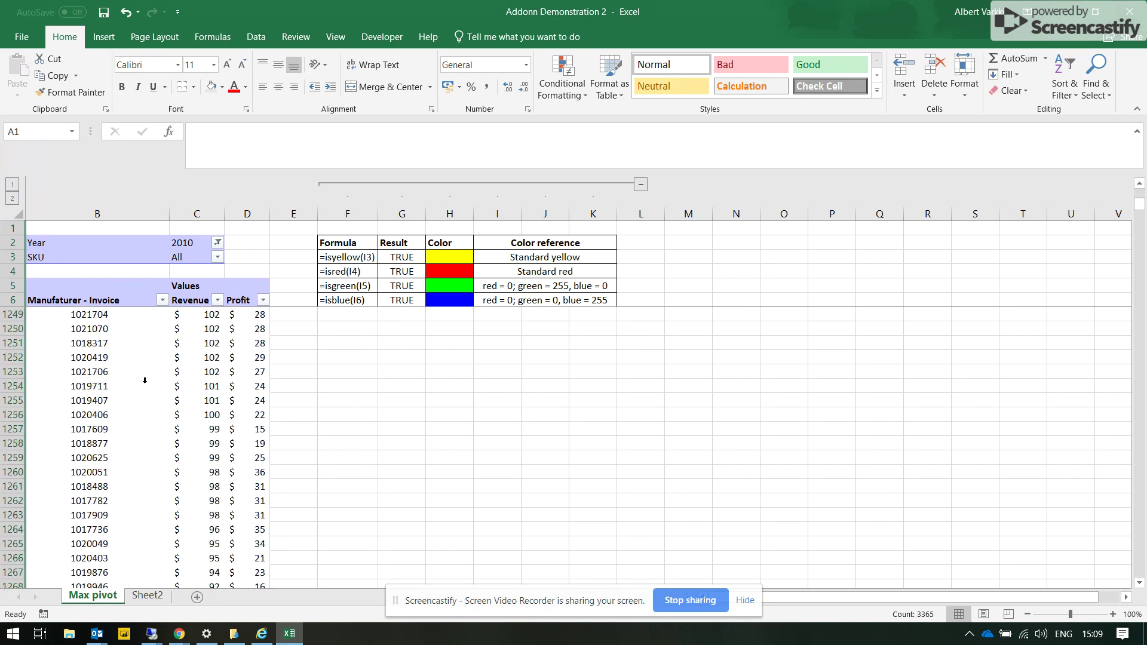
scroll(145, 380, down, 20)
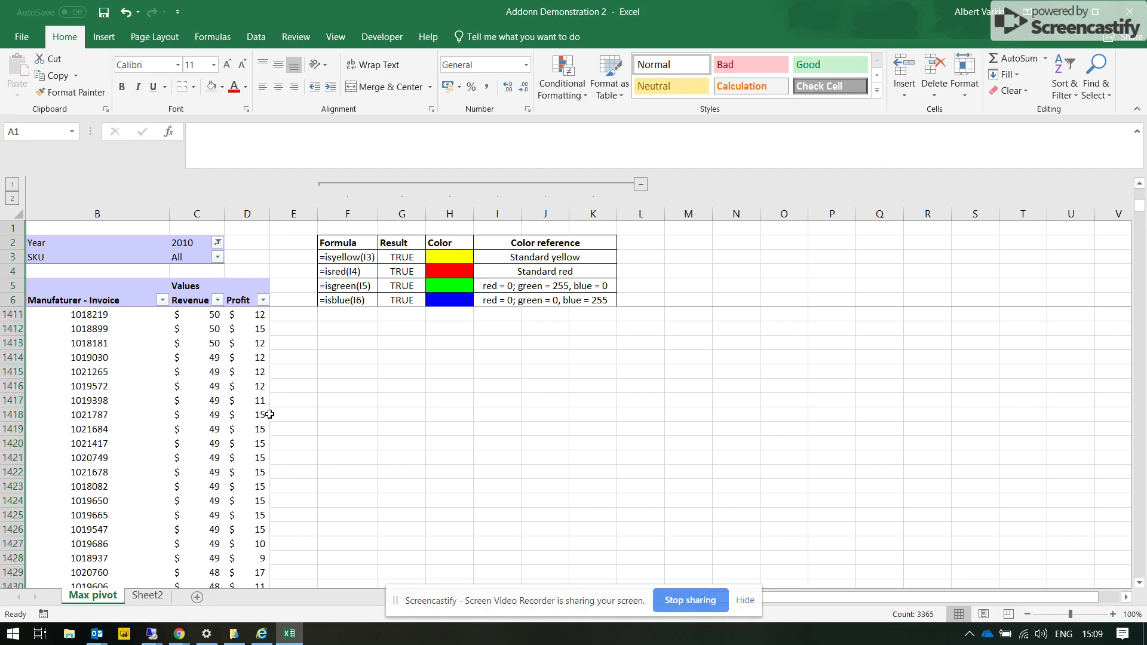
scroll(270, 414, down, 20)
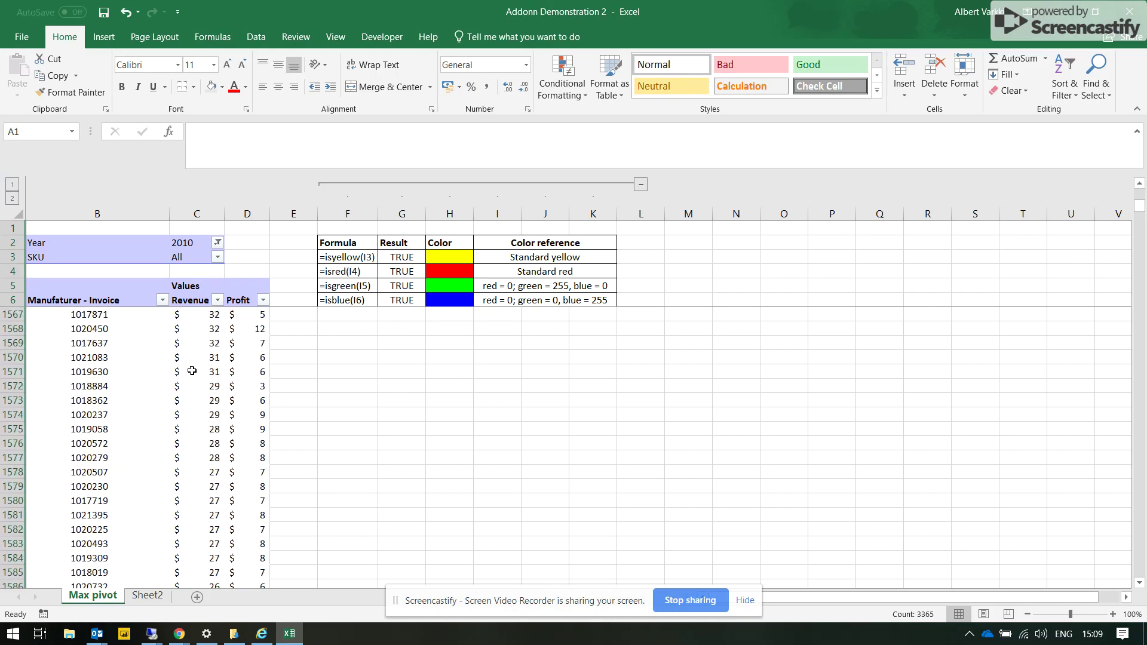
scroll(192, 371, down, 4)
Unhide column A and clear the old helper formulas from A8:A1579
click(99, 216)
right_click(64, 256)
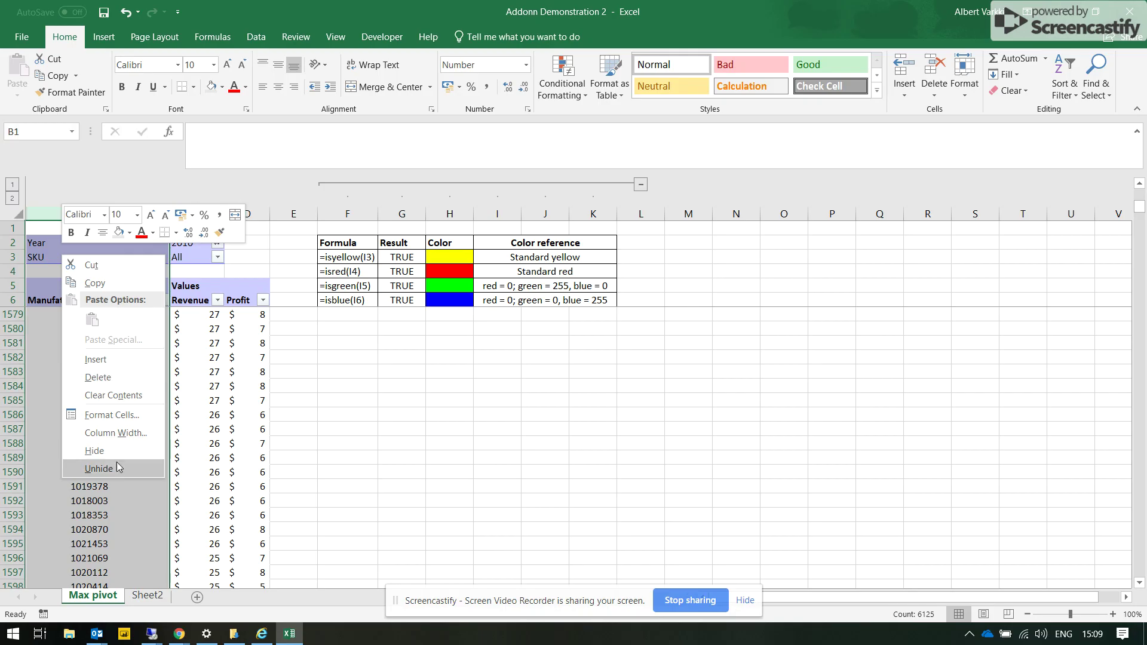
click(117, 467)
click(74, 331)
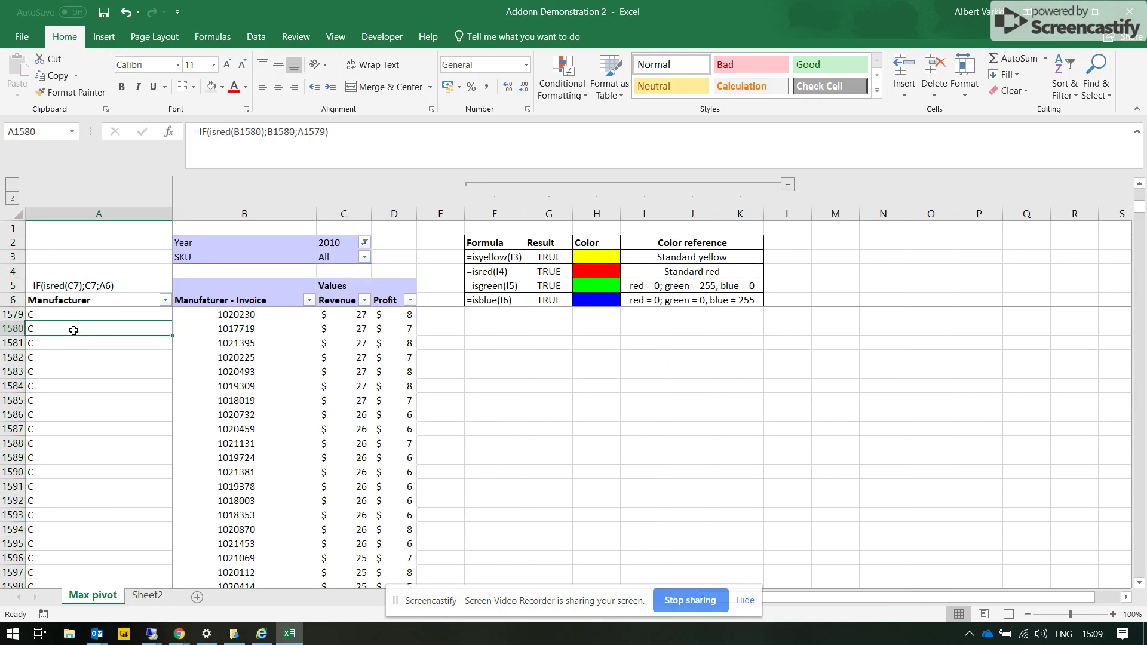
key(Delete)
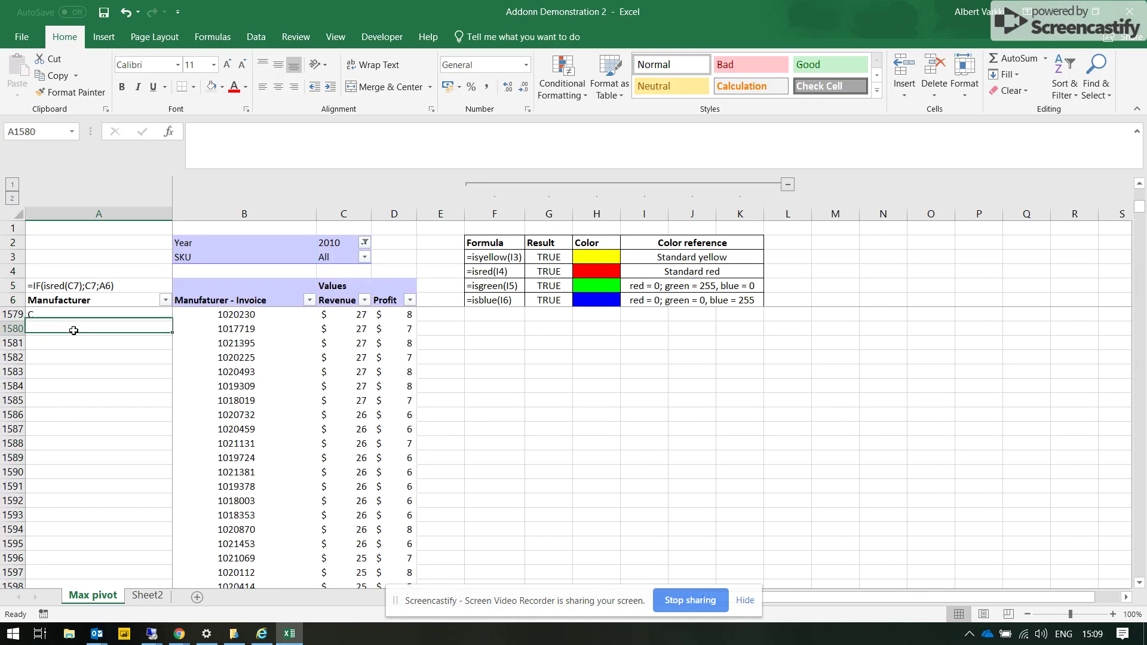
key(ctrl+z)
key(ctrl+Home)
click(74, 330)
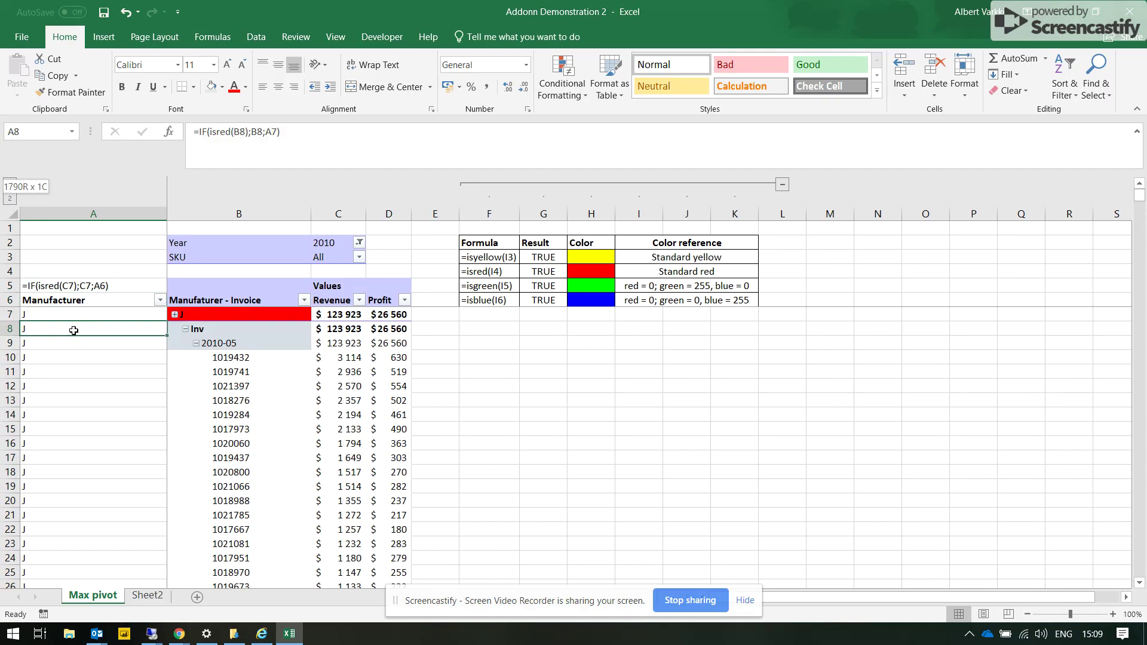
key(ctrl+shift+Down)
key(Delete)
key(ctrl+Home)
Enter =isred(B7) in cell A7
key(Left)
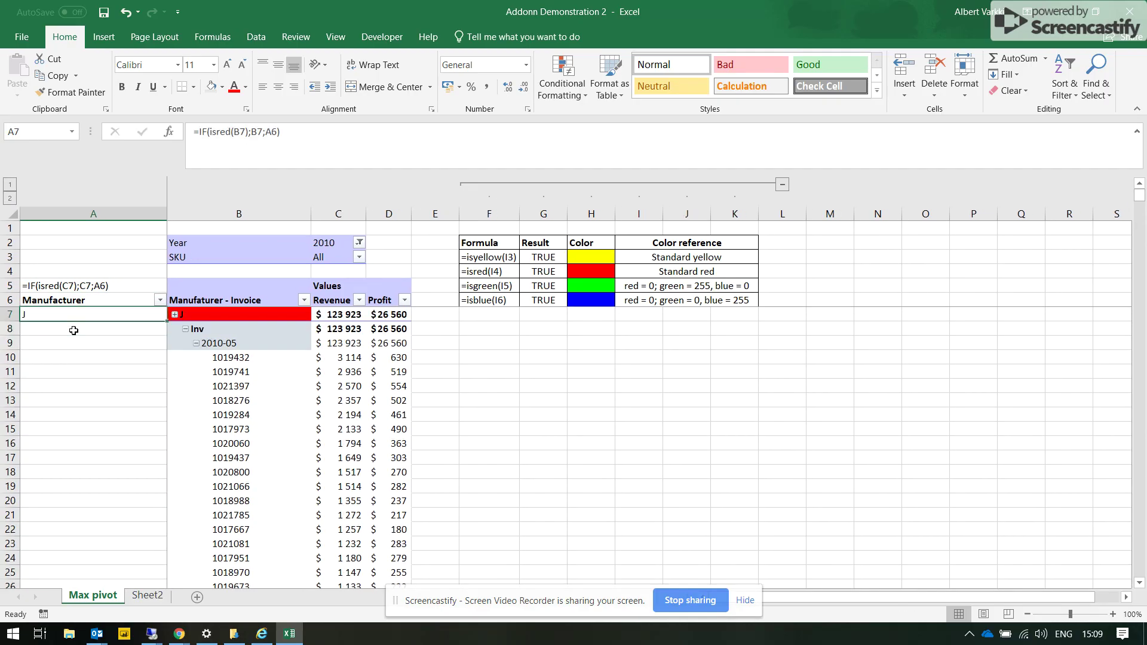
text(=)
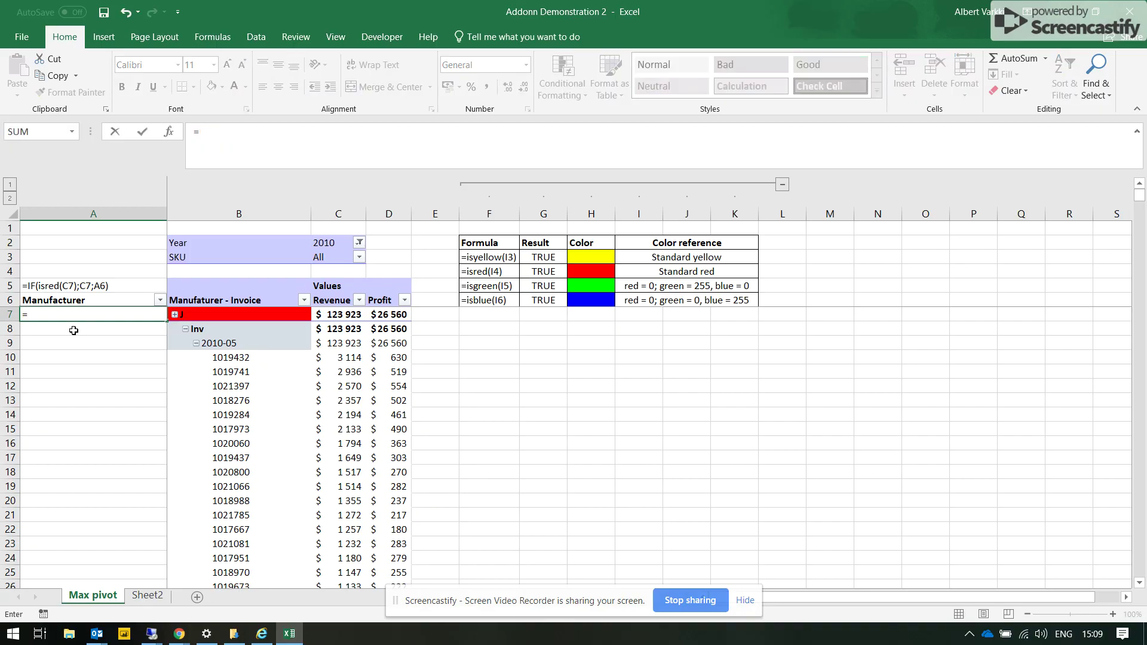
text(isred*)
key(BackSpace)
text(()
text(v)
key(BackSpace)
text(b7)
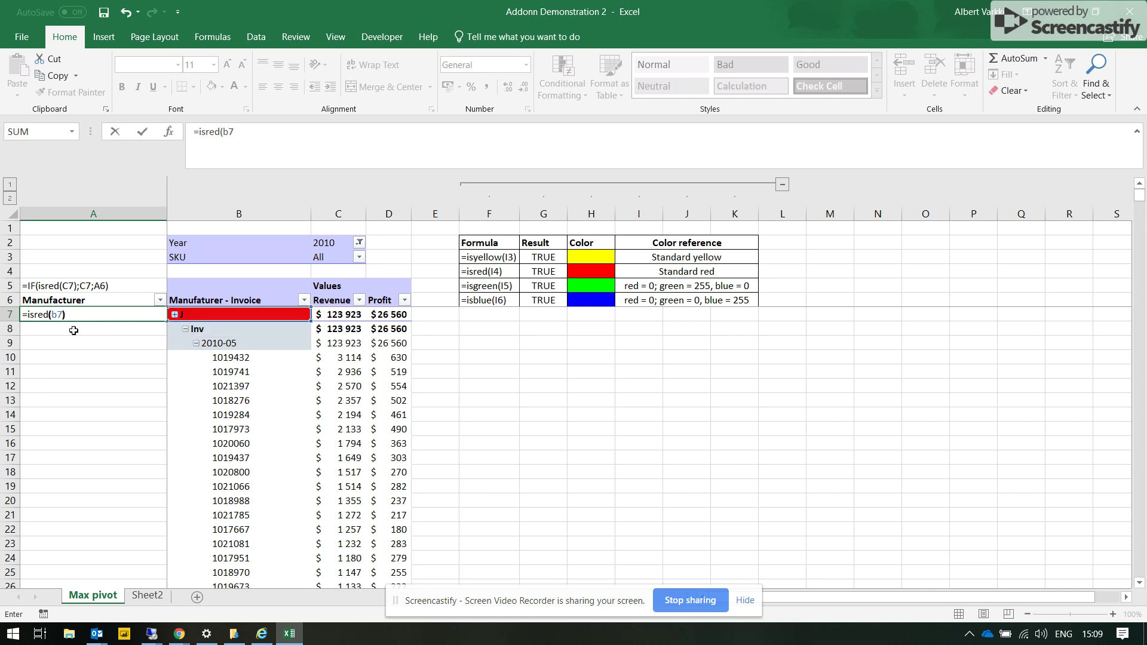
text())
key(Return)
Copy the A7 isred formula into A8 and A9
key(Up)
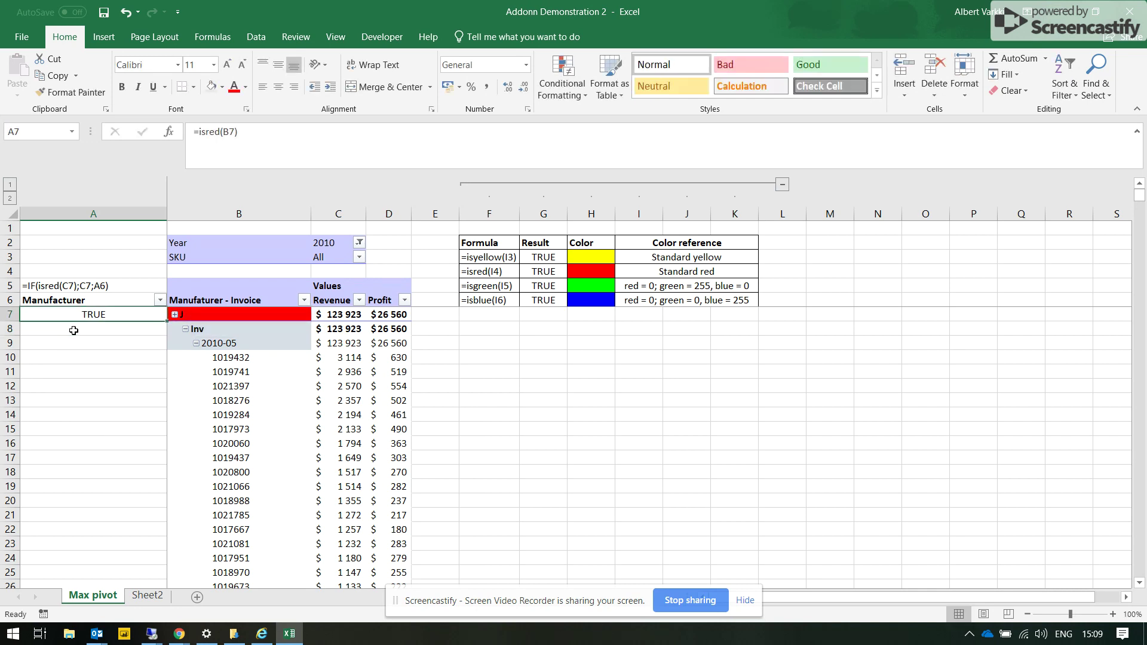
key(ctrl+c)
key(Down)
key(ctrl+v)
key(Down)
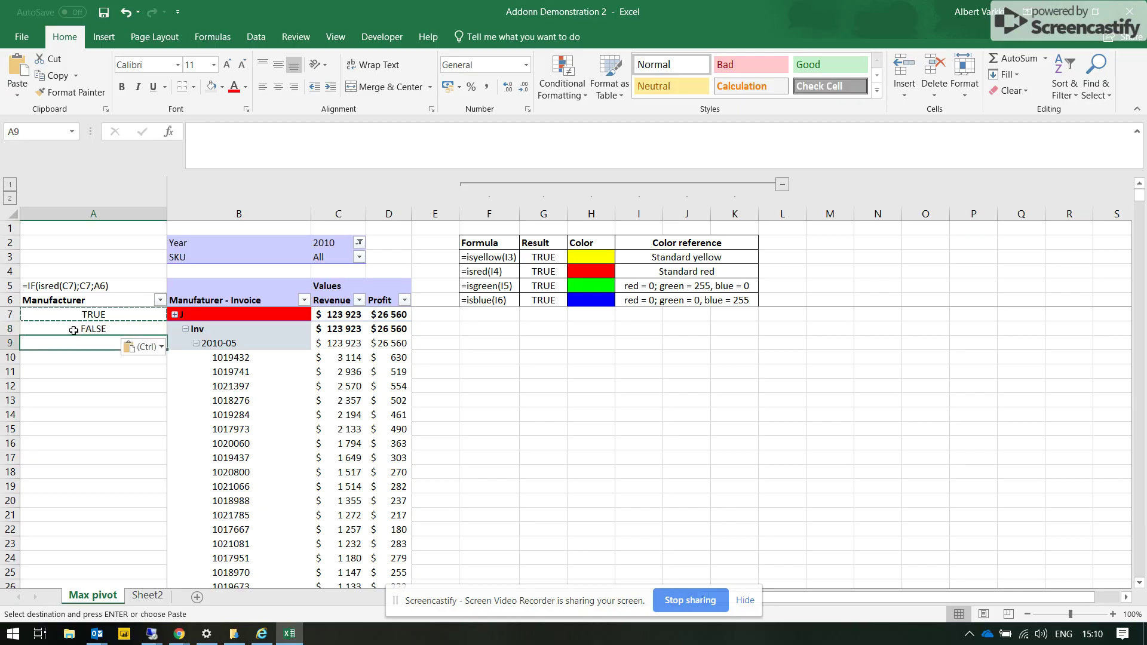
key(ctrl+v)
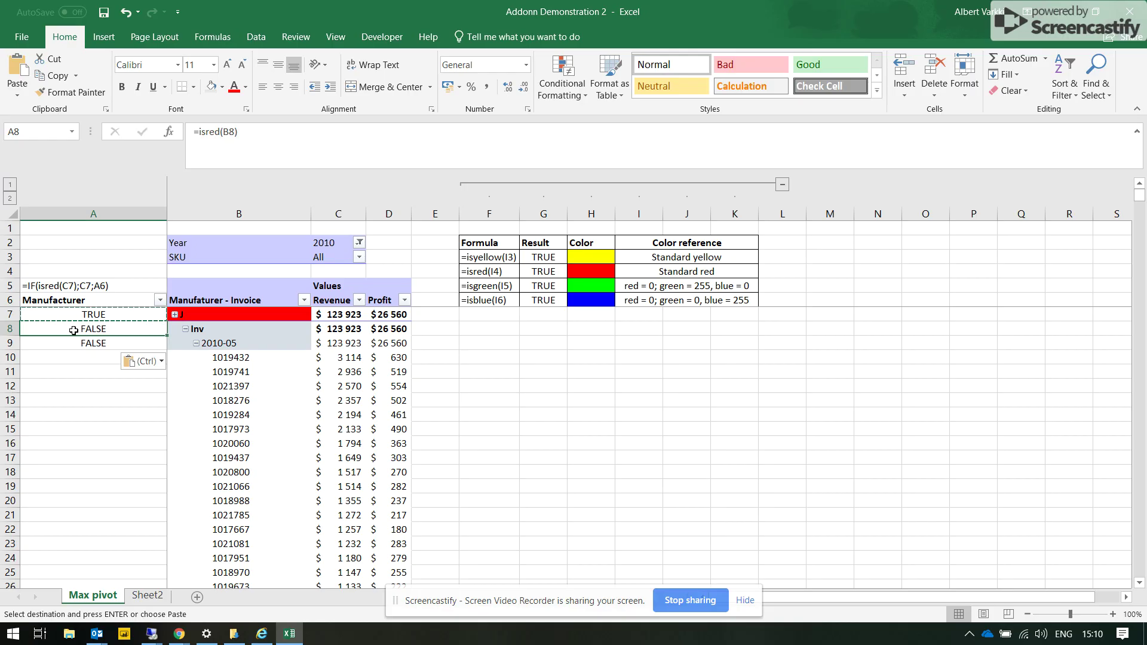
key(Right)
key(Up)
key(Left)
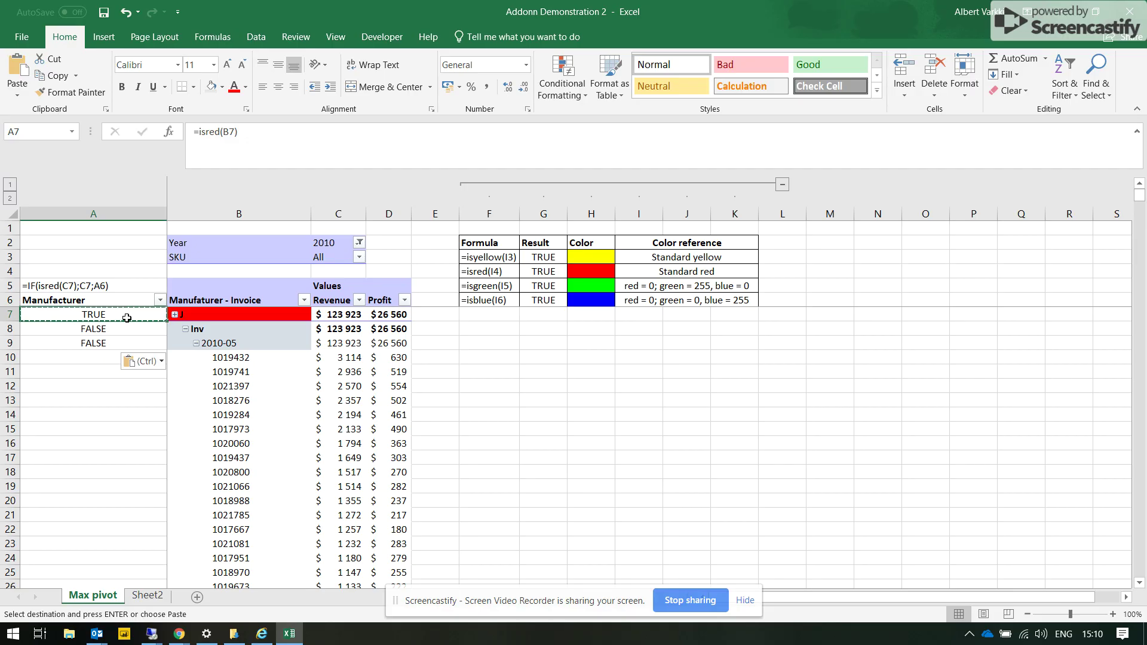
Rewrite A7 as =IF(isred(B7);B7;A6) so it returns manufacturer J
click(196, 131)
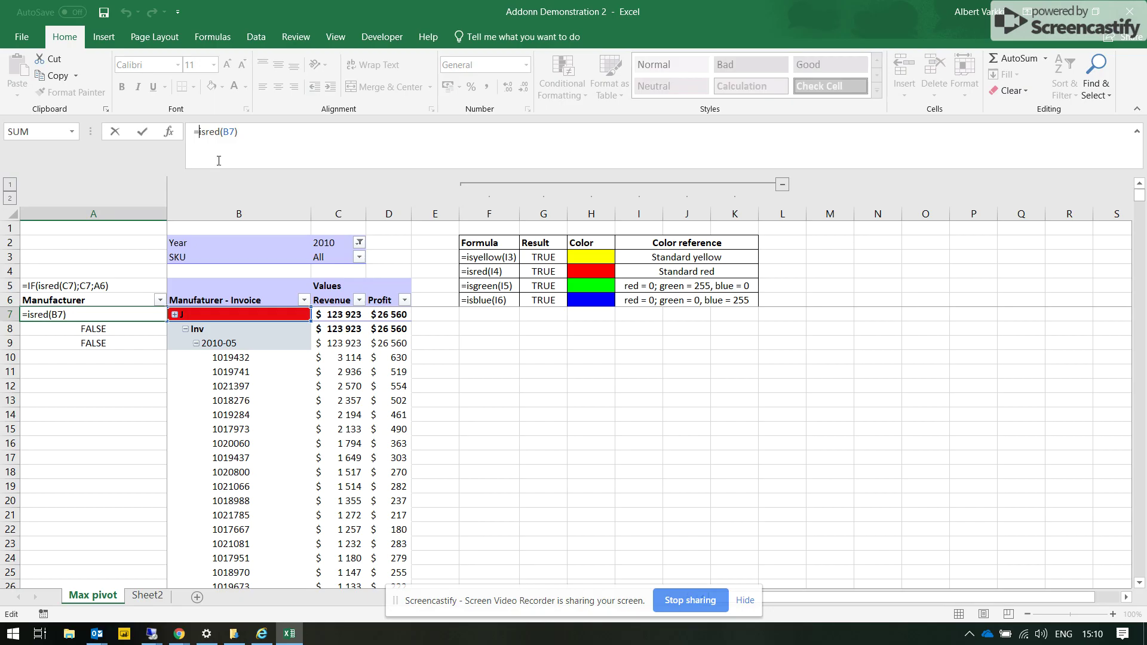
text(if()
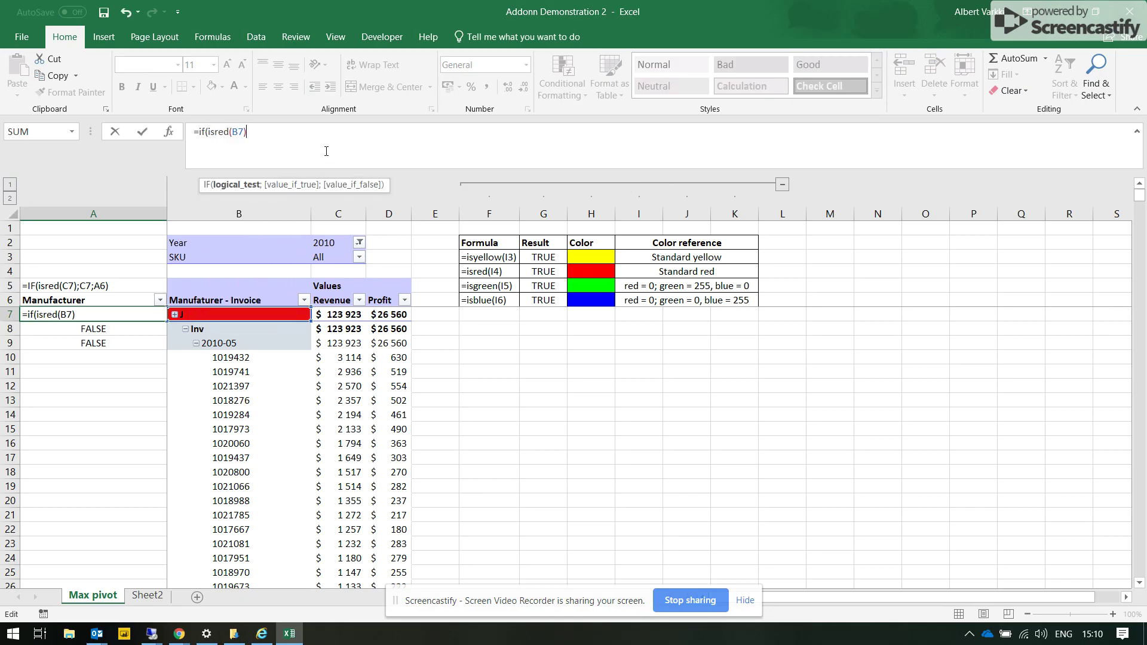
text(;)
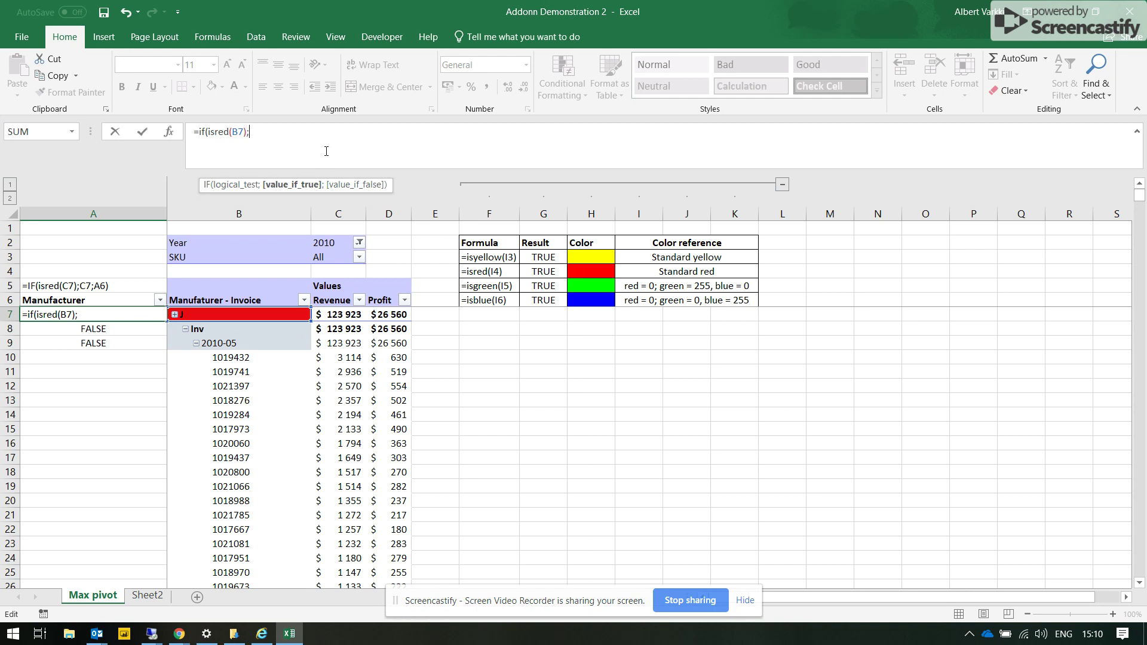
text(b)
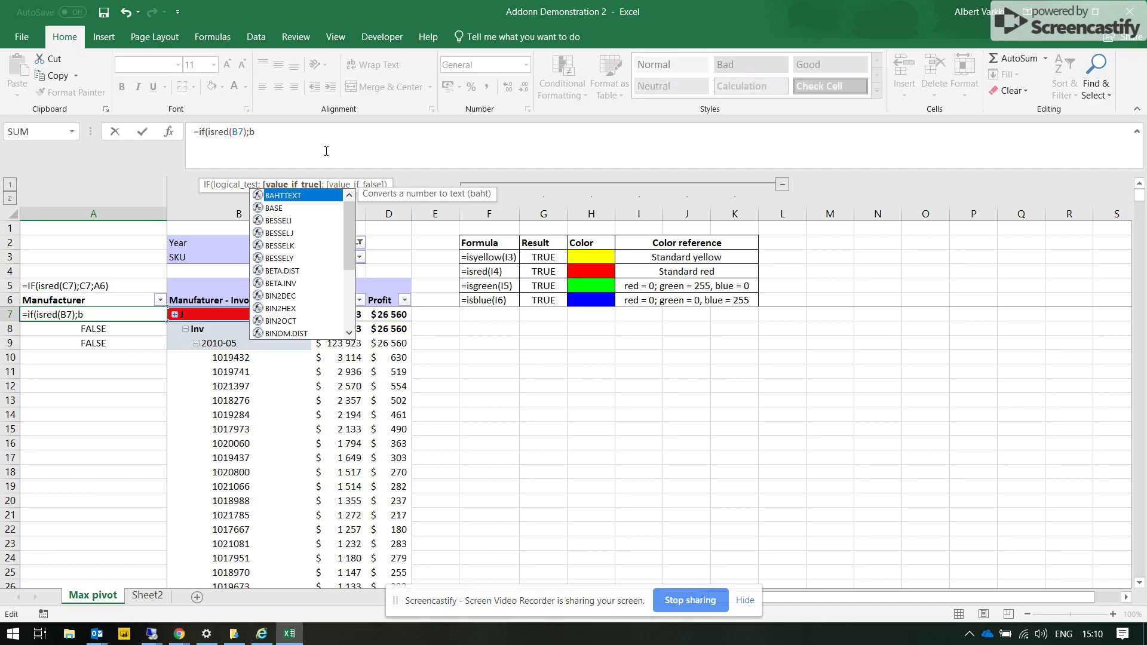
text(7;)
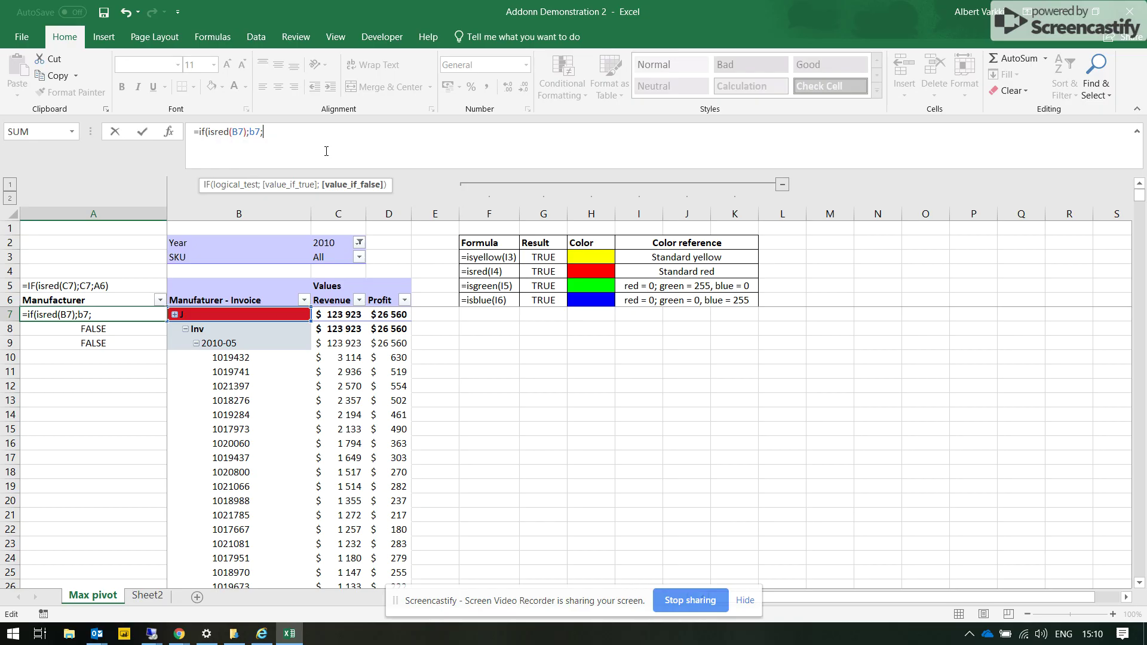
text(a6)
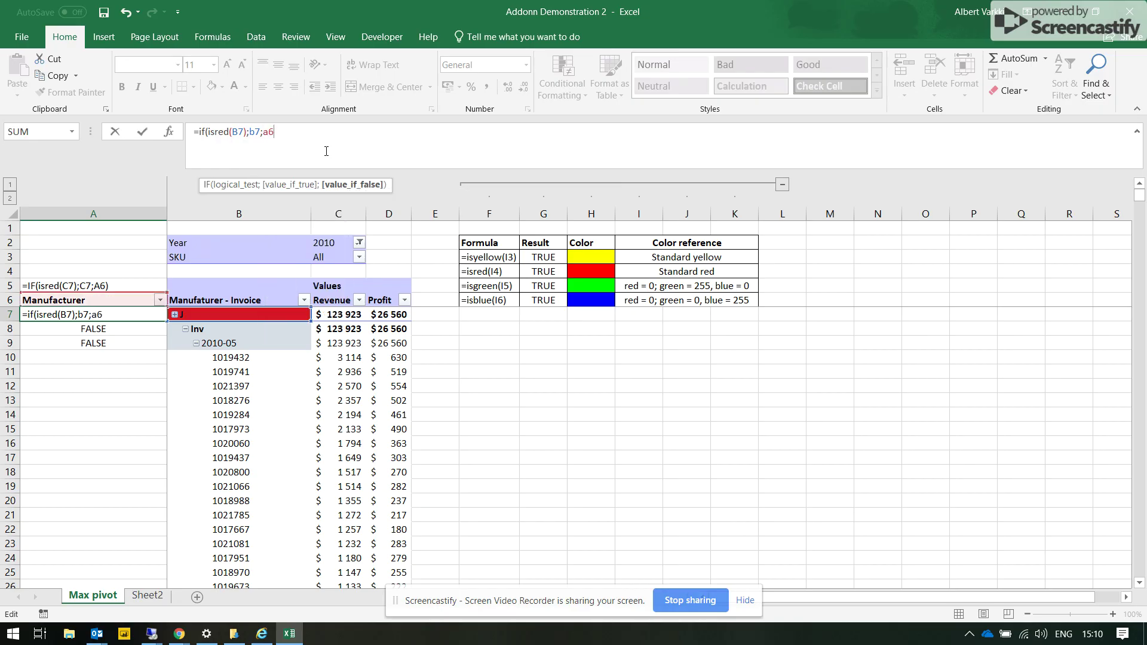
text(0)
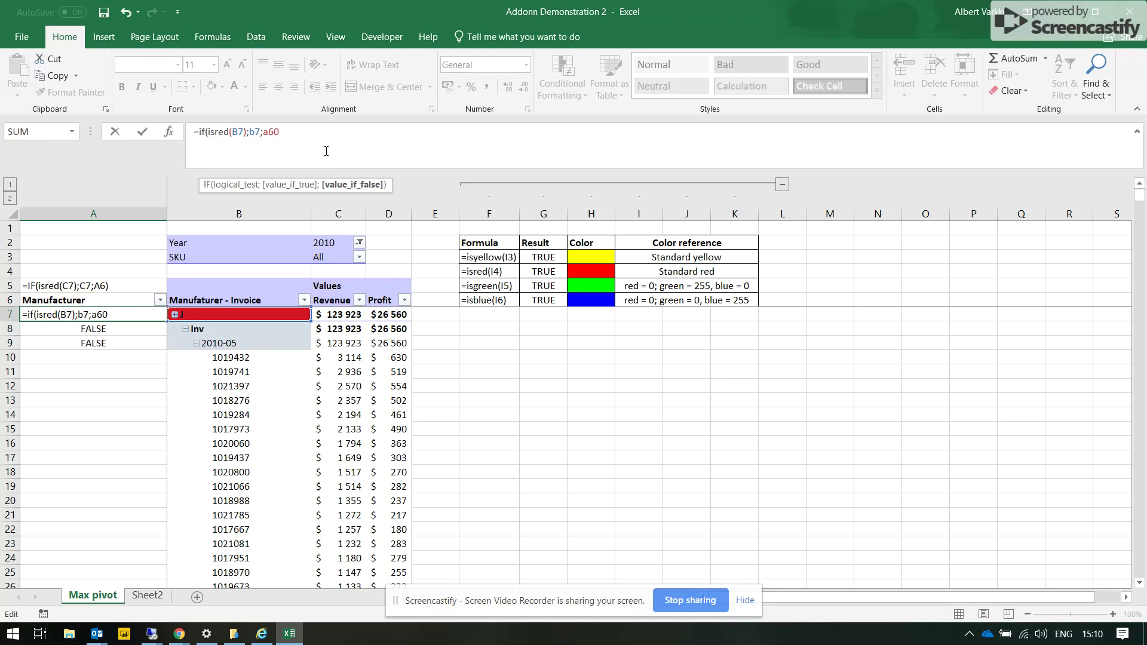
text())
key(Return)
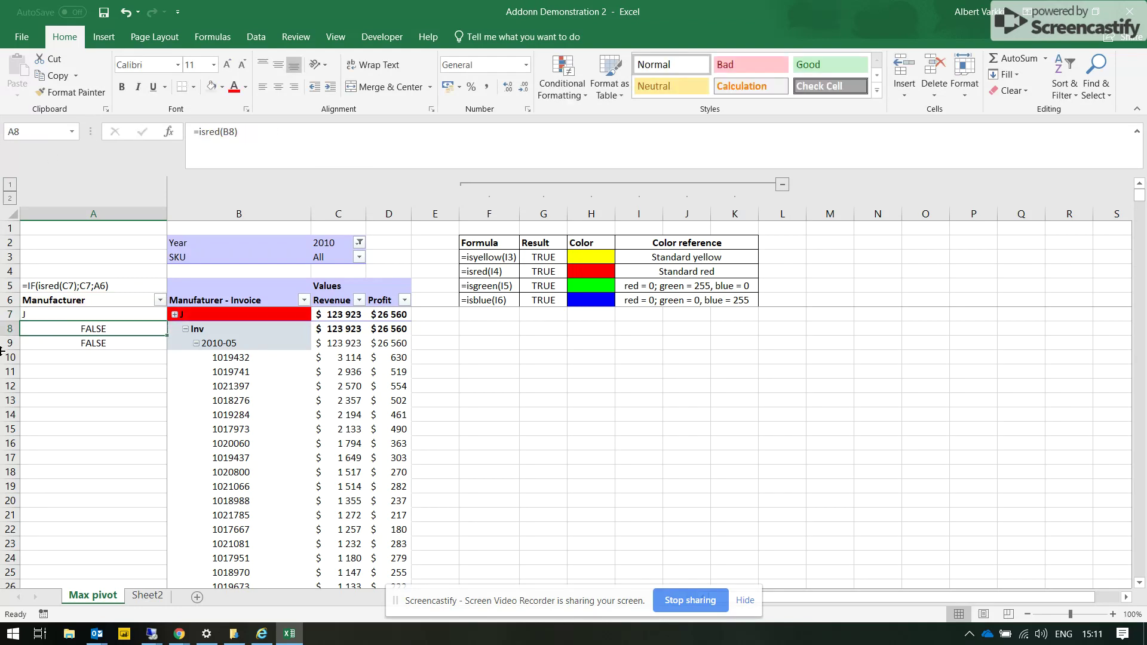
Fill the A7 IF formula down column A beside the whole pivot
click(149, 315)
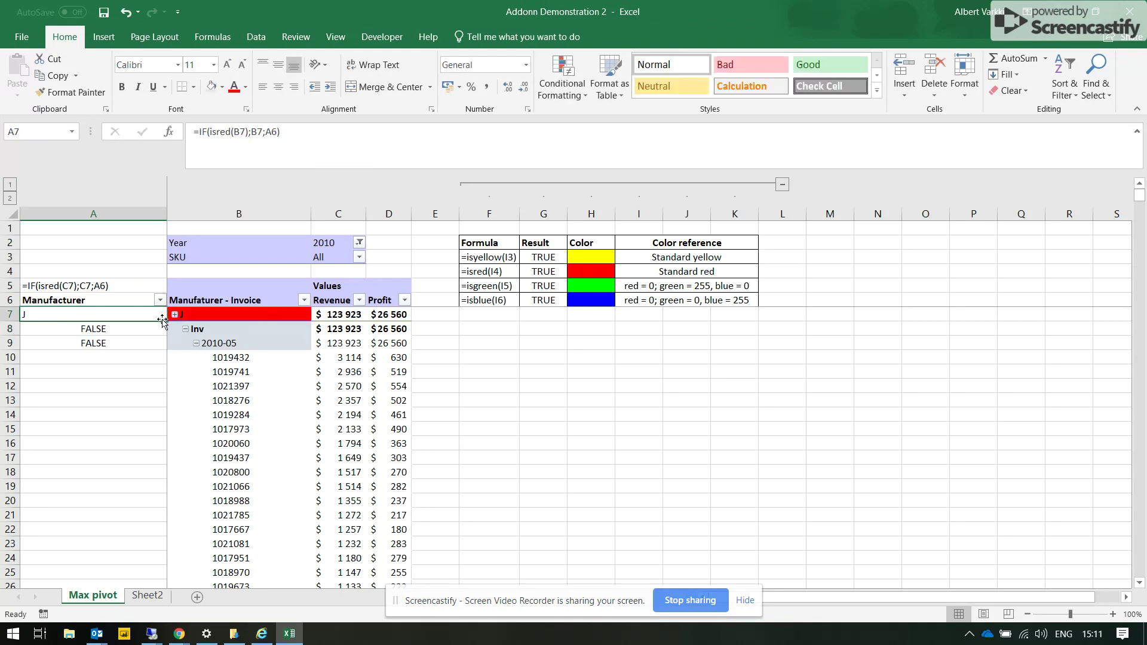
drag(163, 322, 165, 351)
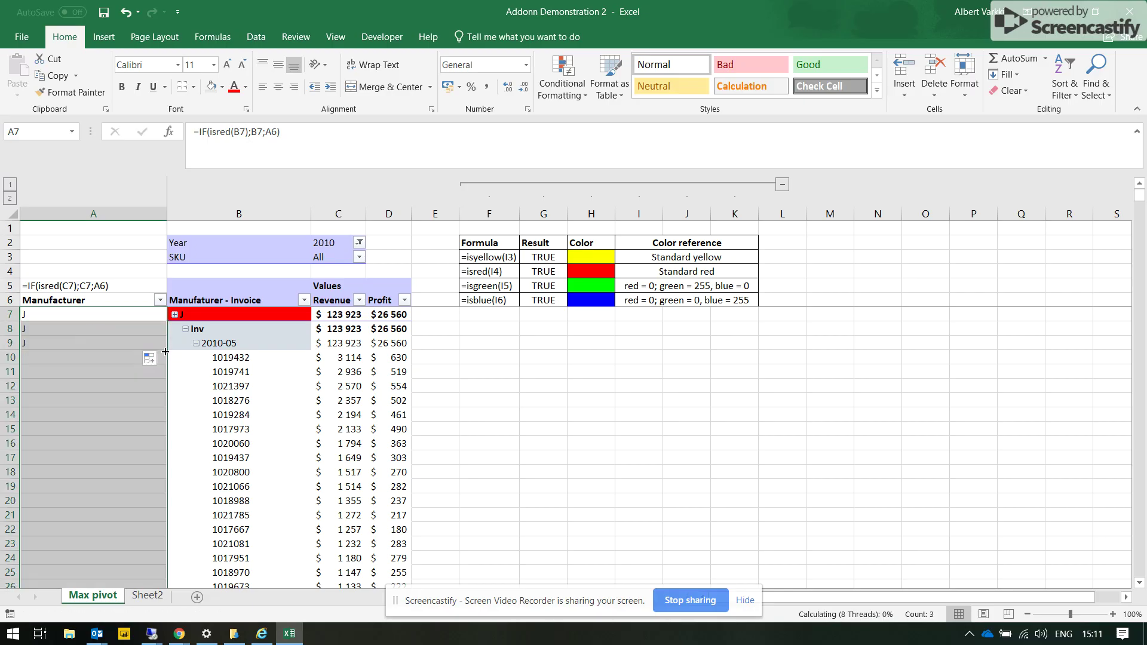
double_click(165, 352)
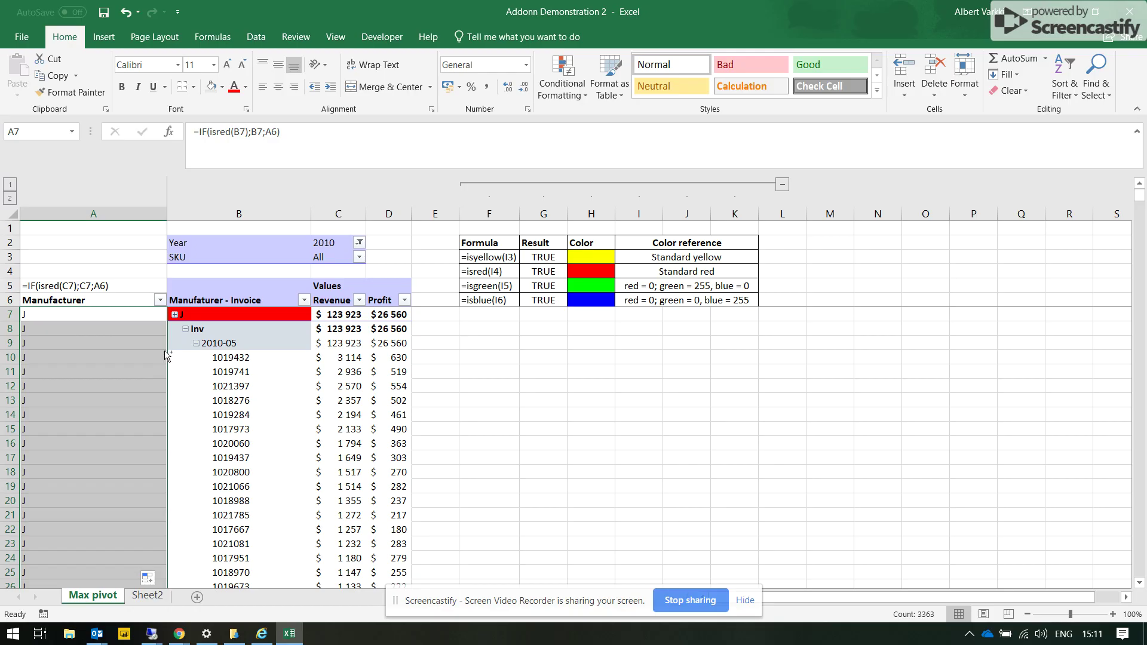
key(ctrl+Down)
Clear the leftover helper values below the pivot's Grand total row
click(244, 392)
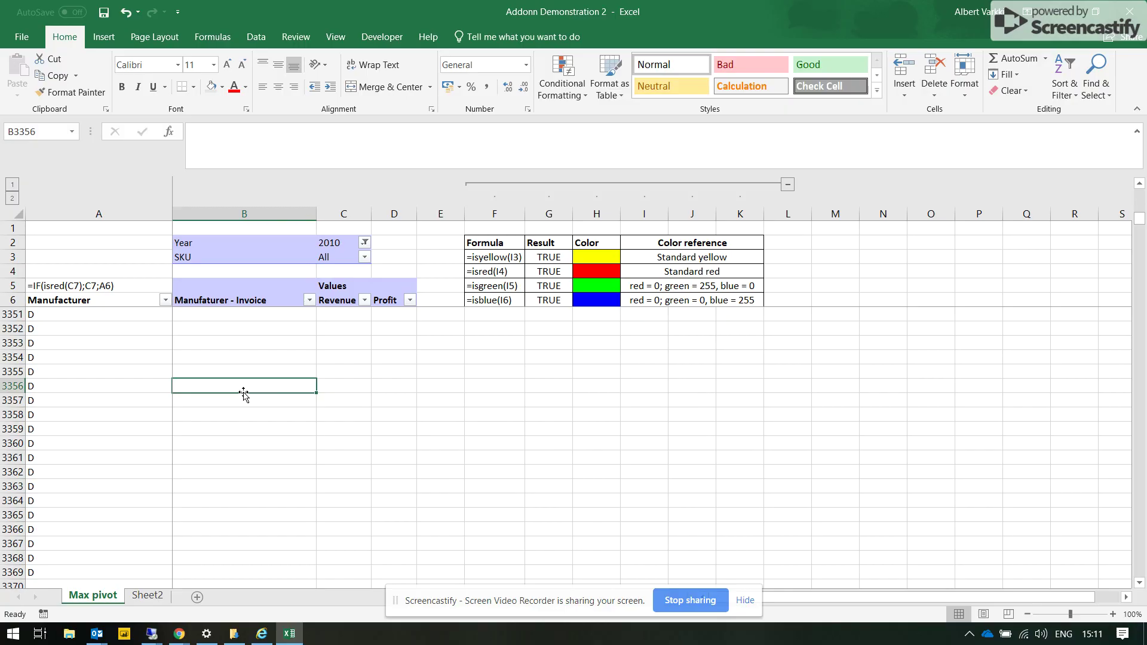
key(ctrl+Up)
key(Left)
key(Down)
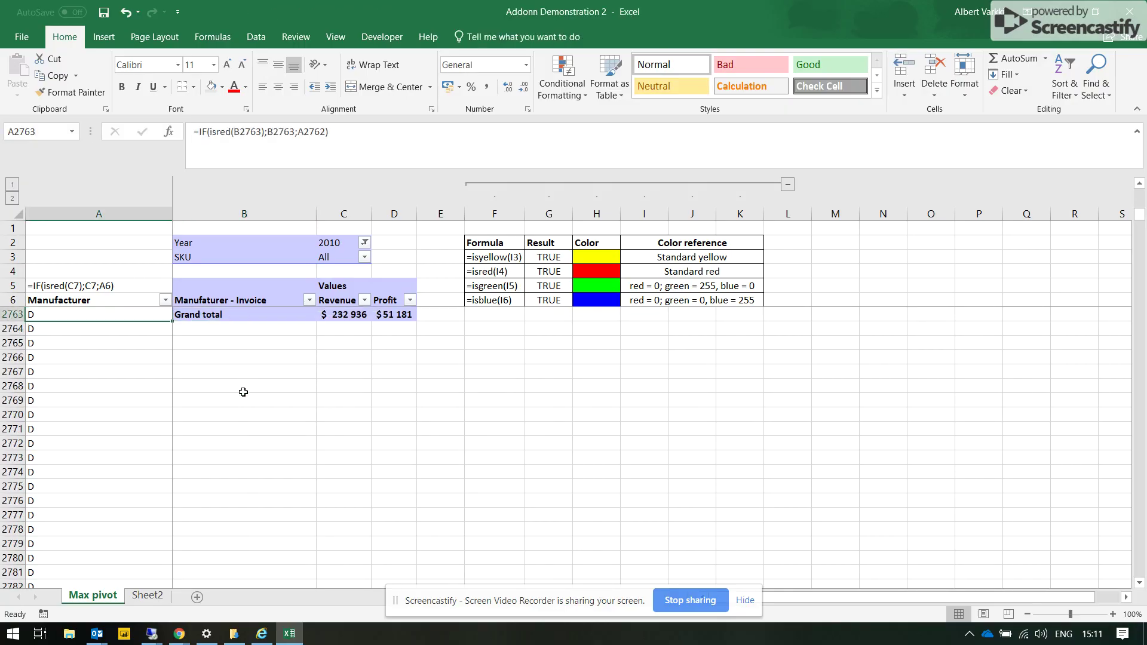
key(ctrl+shift+Down)
key(Delete)
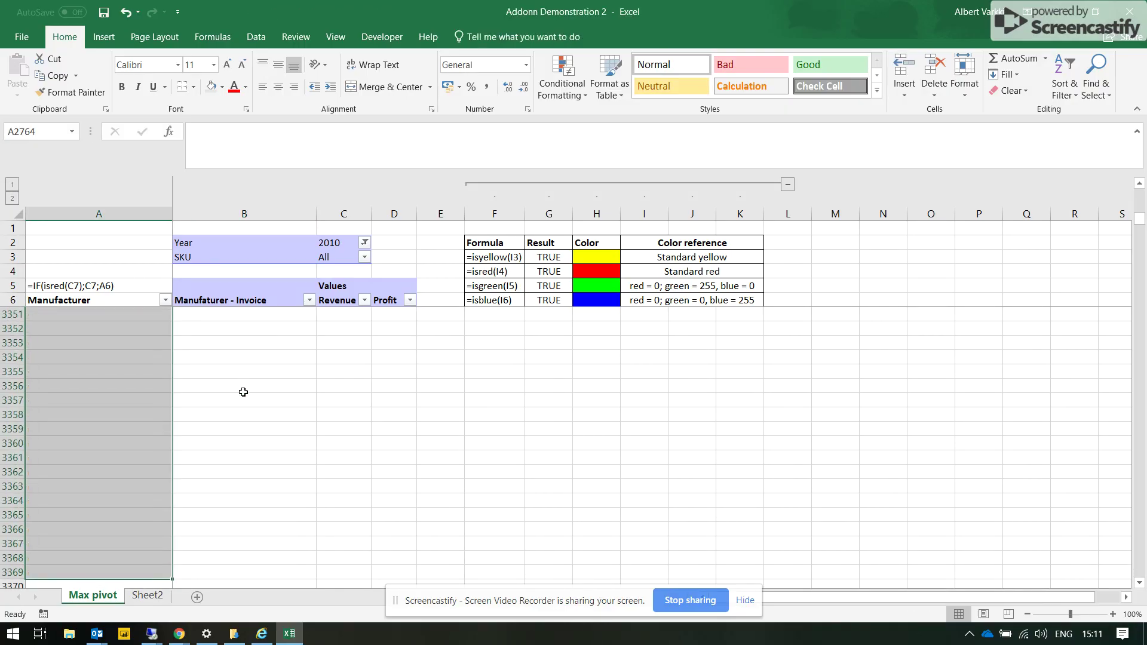
key(Up)
key(Up)
key(Up)
key(Up)
key(Up)
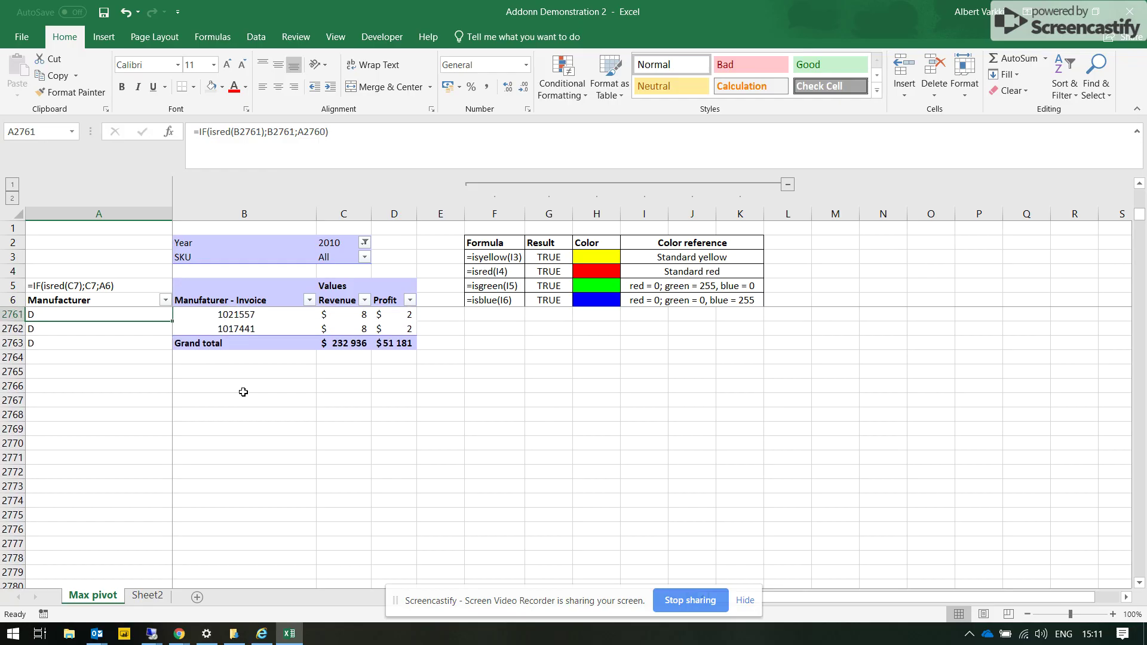
Verify the helper results in the D, F, G and A manufacturer groups, ending back at A7
scroll(243, 392, up, 20)
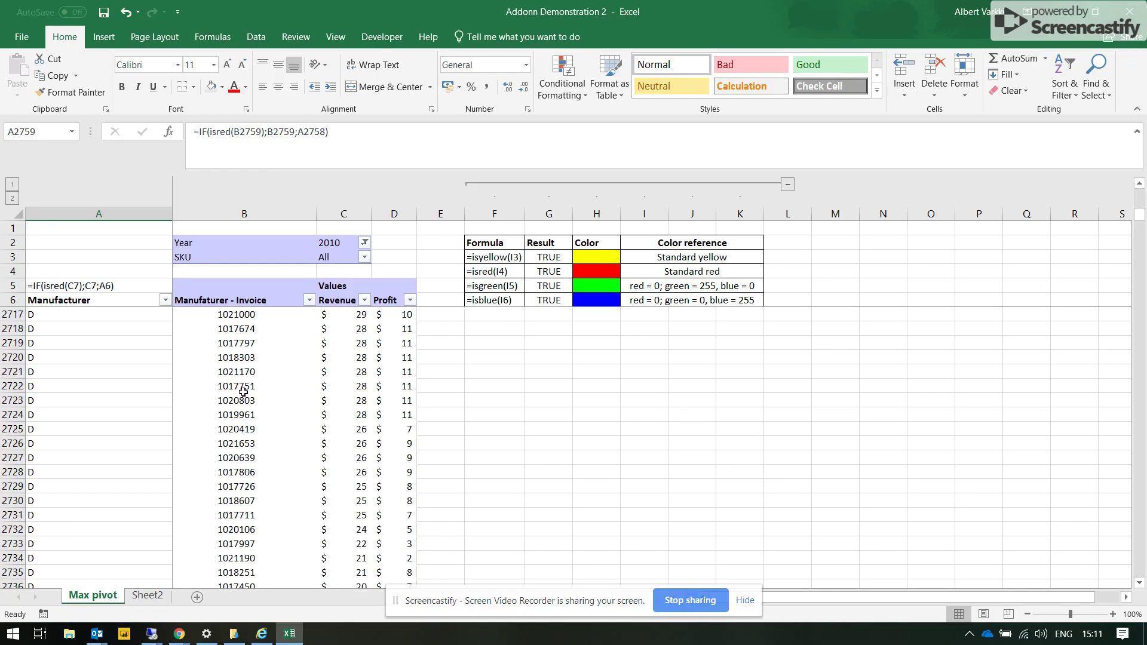
scroll(243, 392, down, 6)
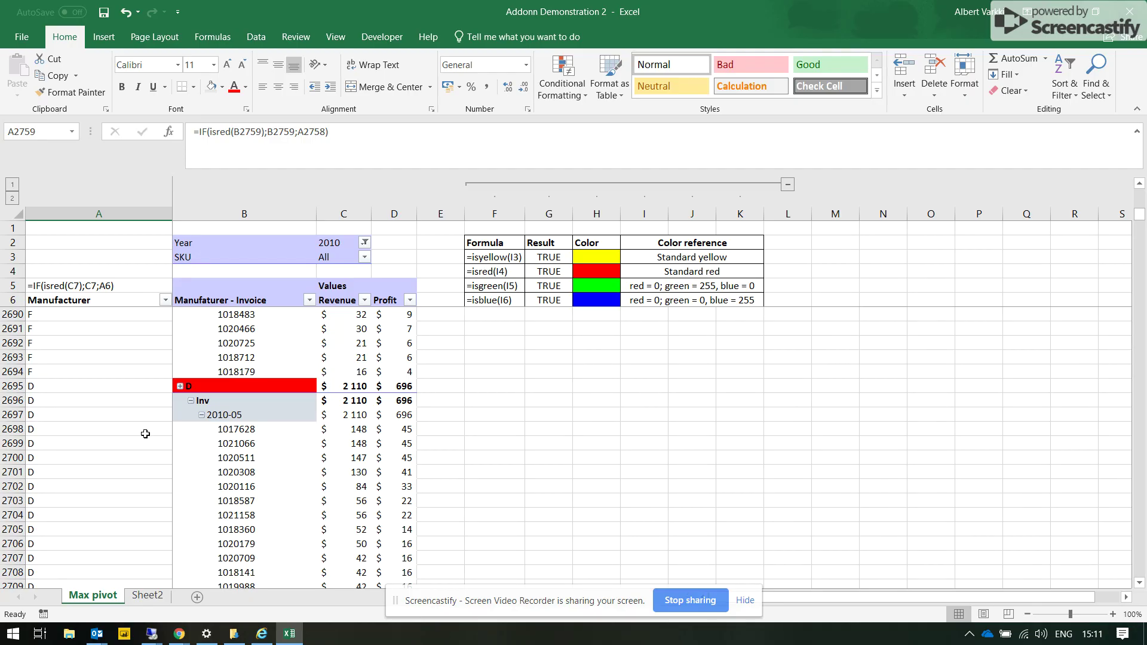
scroll(183, 437, down, 2)
scroll(183, 436, down, 3)
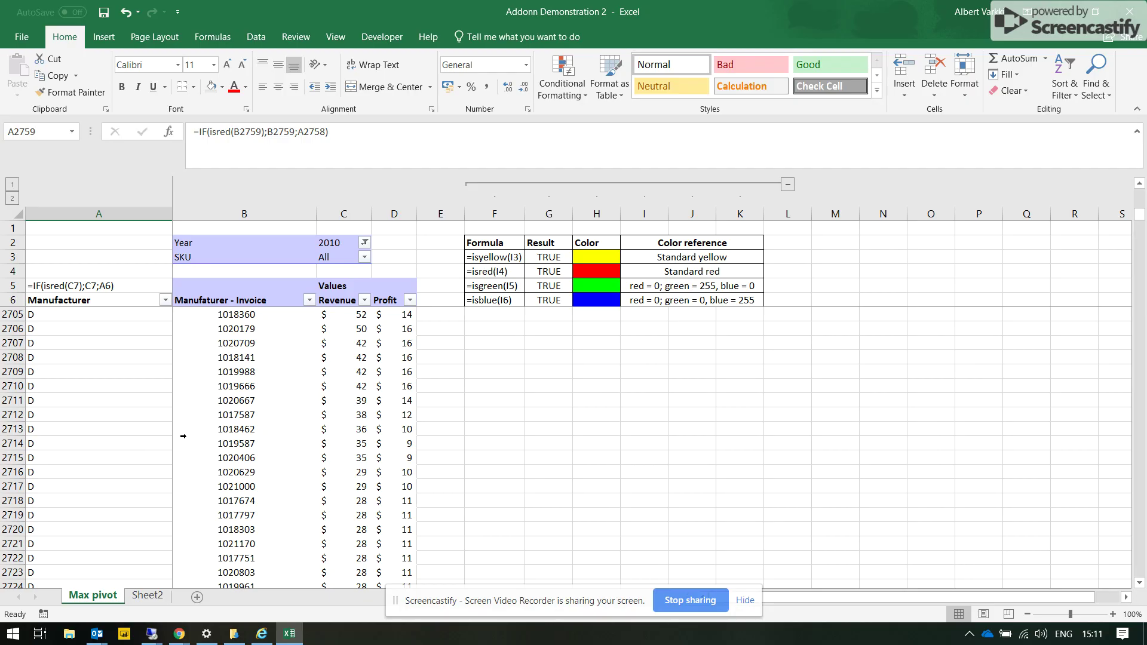
click(128, 398)
scroll(128, 397, up, 11)
click(107, 399)
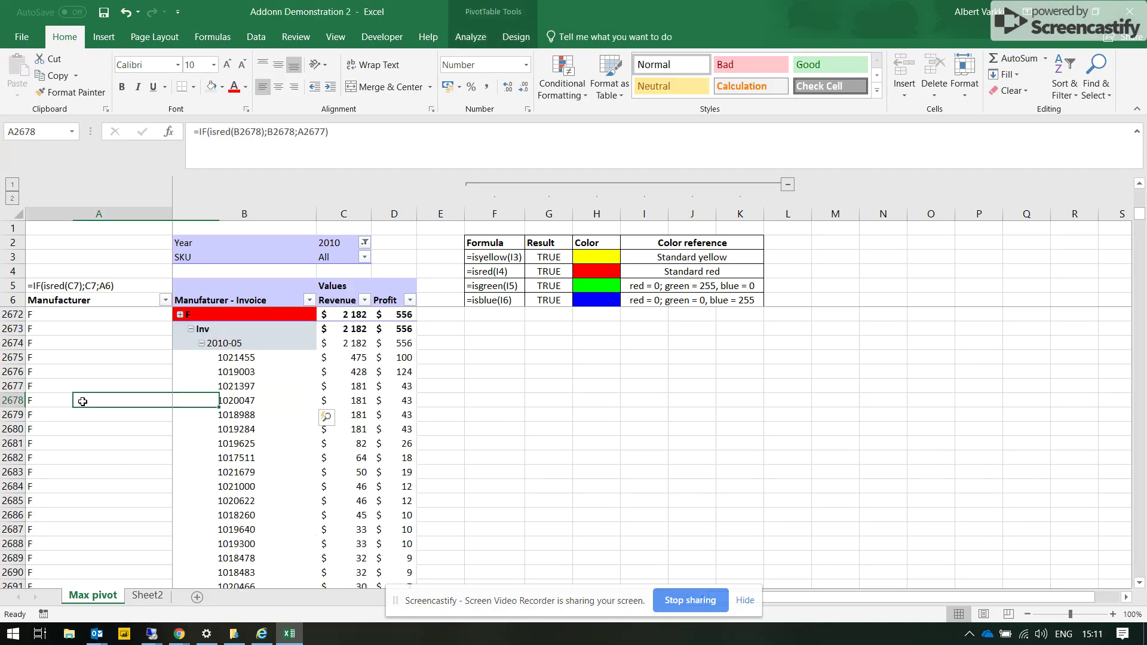
scroll(112, 398, up, 6)
scroll(112, 398, up, 20)
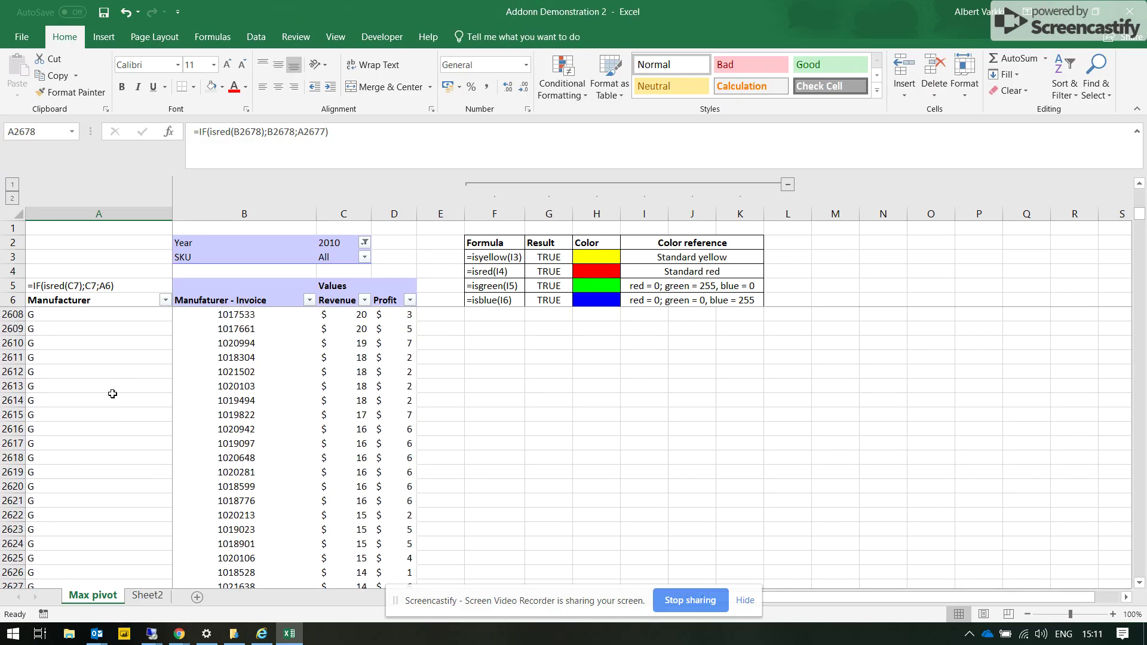
scroll(112, 394, down, 10)
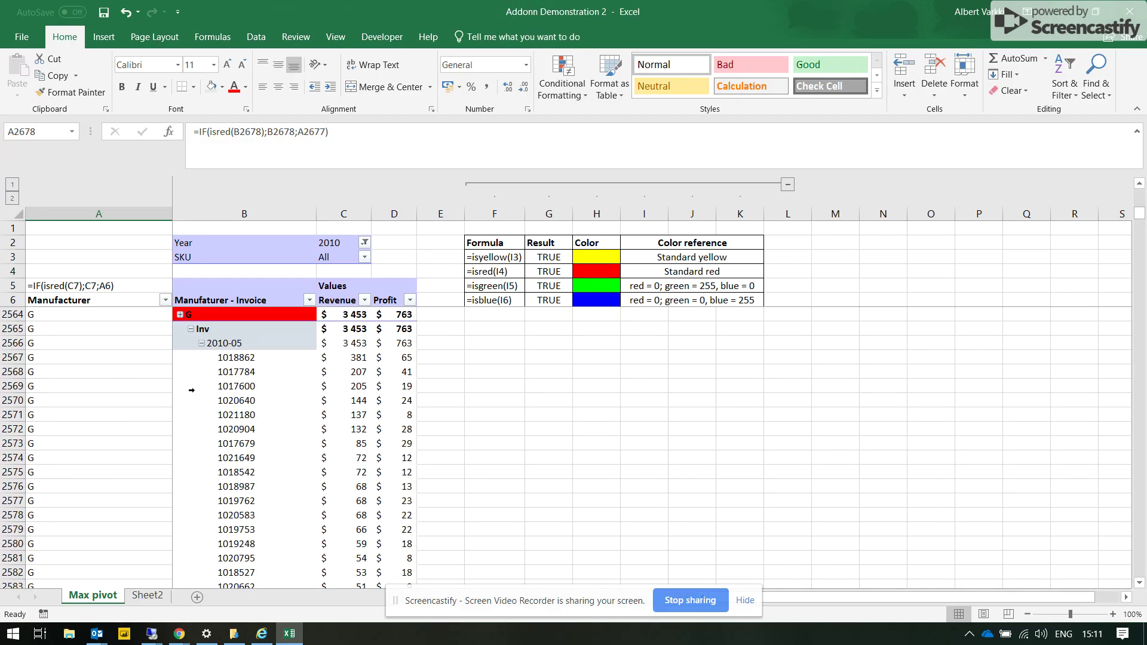
click(159, 389)
scroll(159, 393, up, 17)
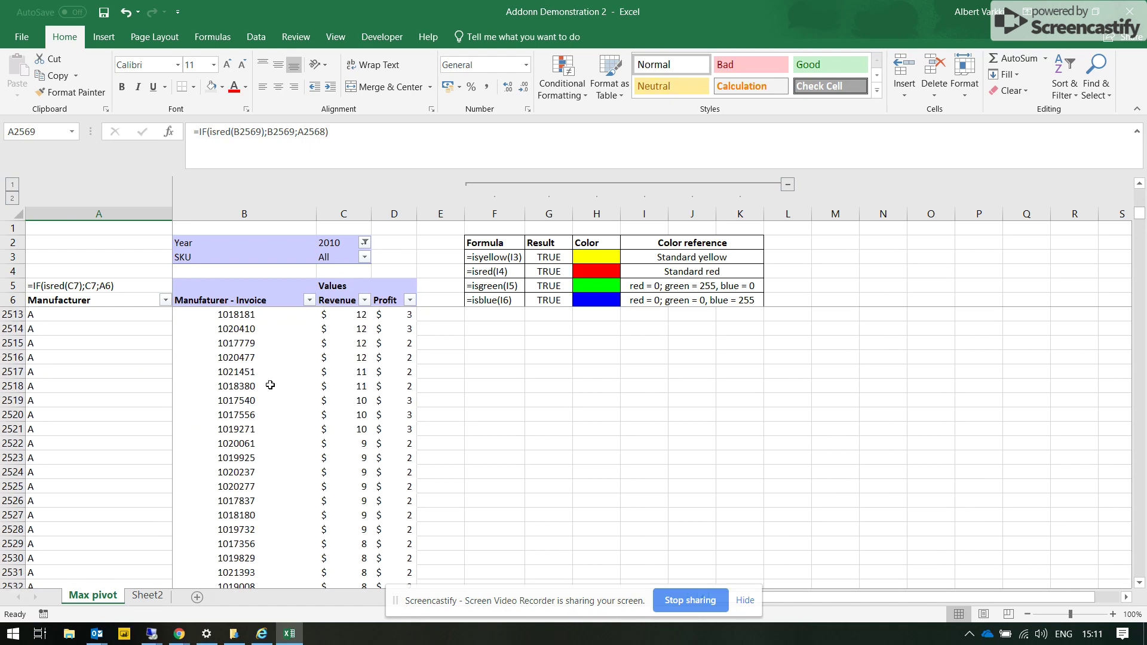
click(174, 385)
key(Left)
key(ctrl+Up)
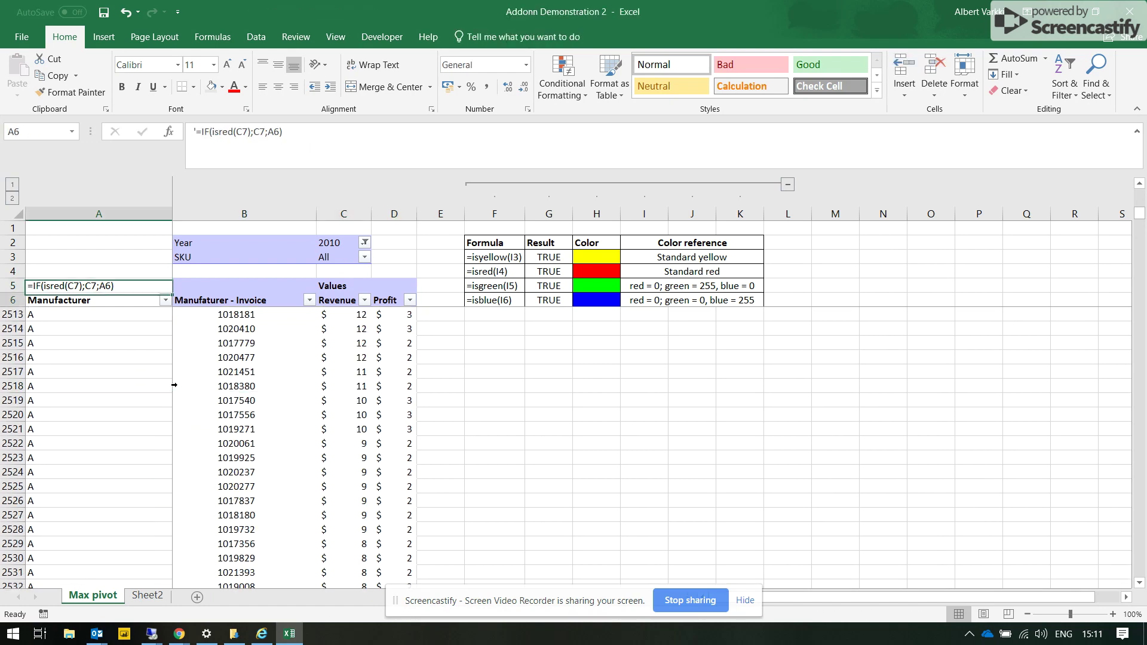
key(Down)
key(Down)
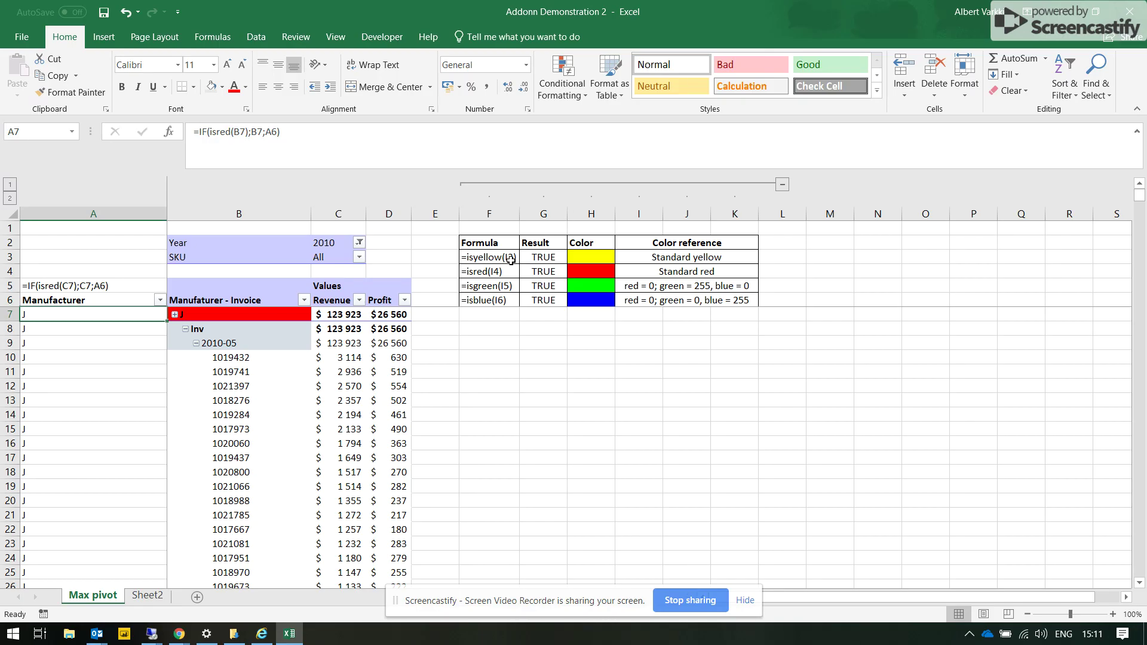
click(511, 260)
click(509, 273)
click(523, 288)
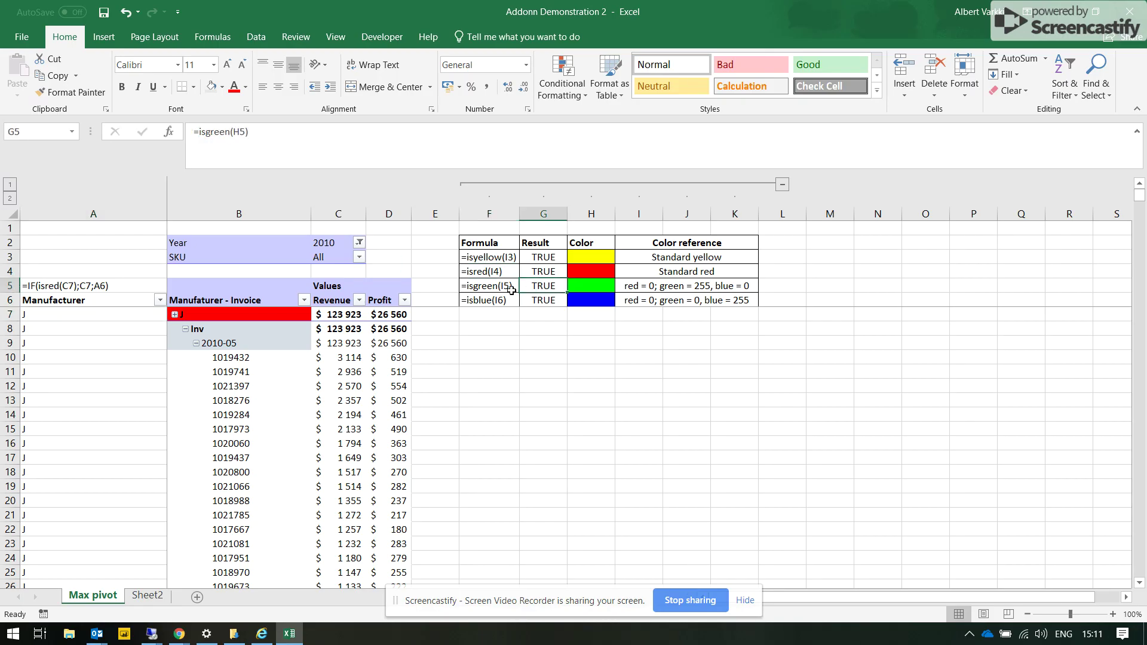
click(499, 300)
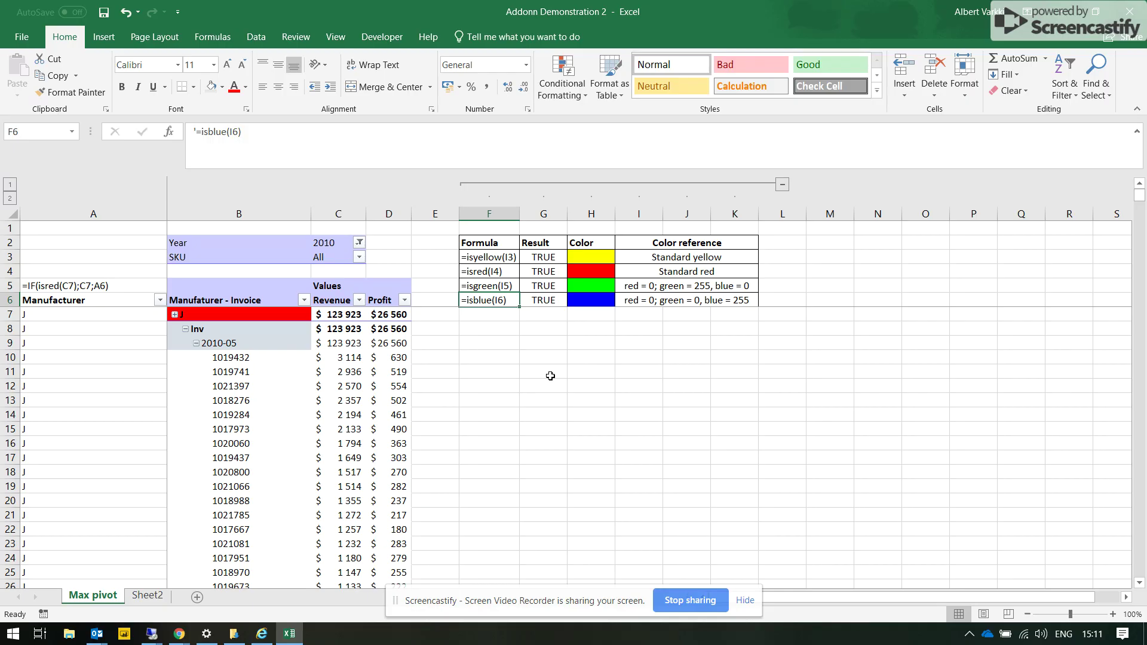